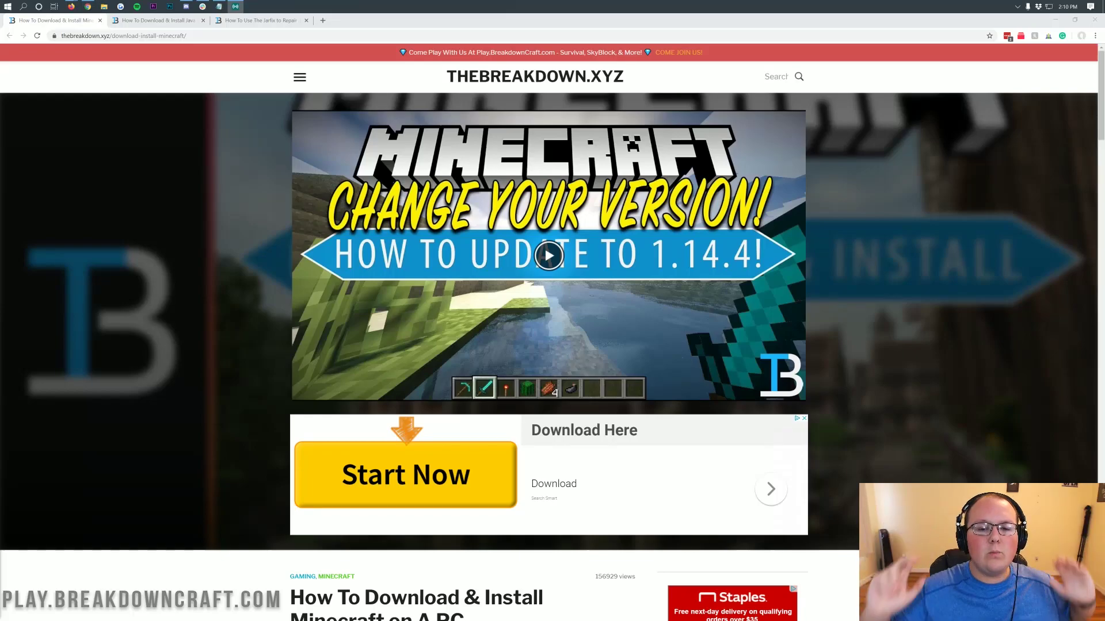
- Read the article's feature list, highlighting the One Click Modpacks, Automated Backups and Instant Setup descriptions
{"action": "scroll", "coordinate": [731, 306], "scroll_direction": "down", "scroll_amount": 7}
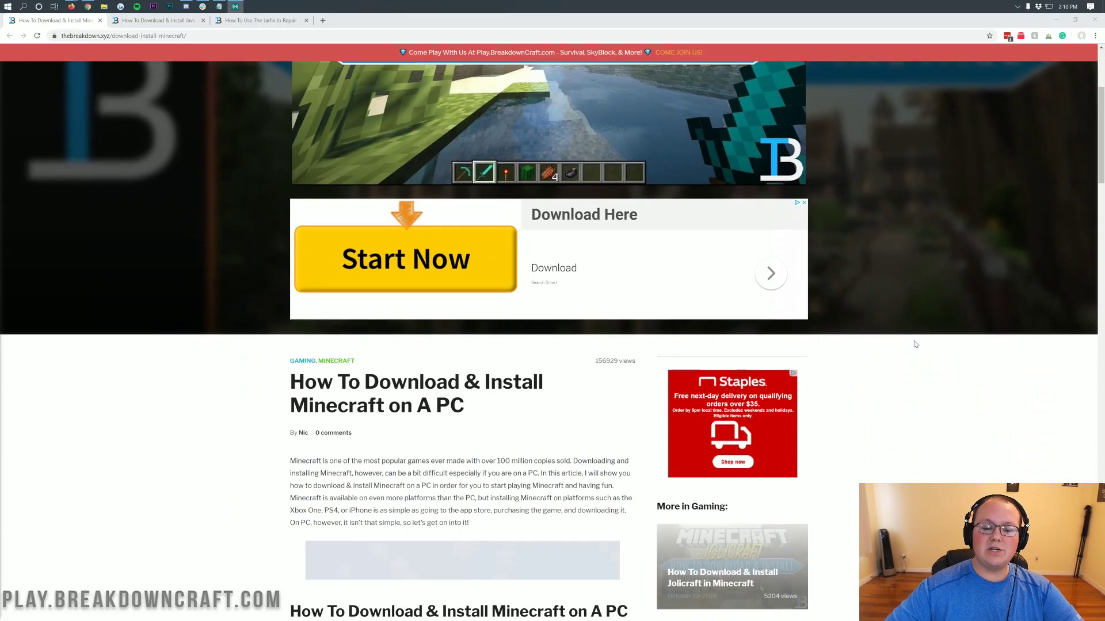
{"action": "scroll", "coordinate": [866, 333], "scroll_direction": "up", "scroll_amount": 7}
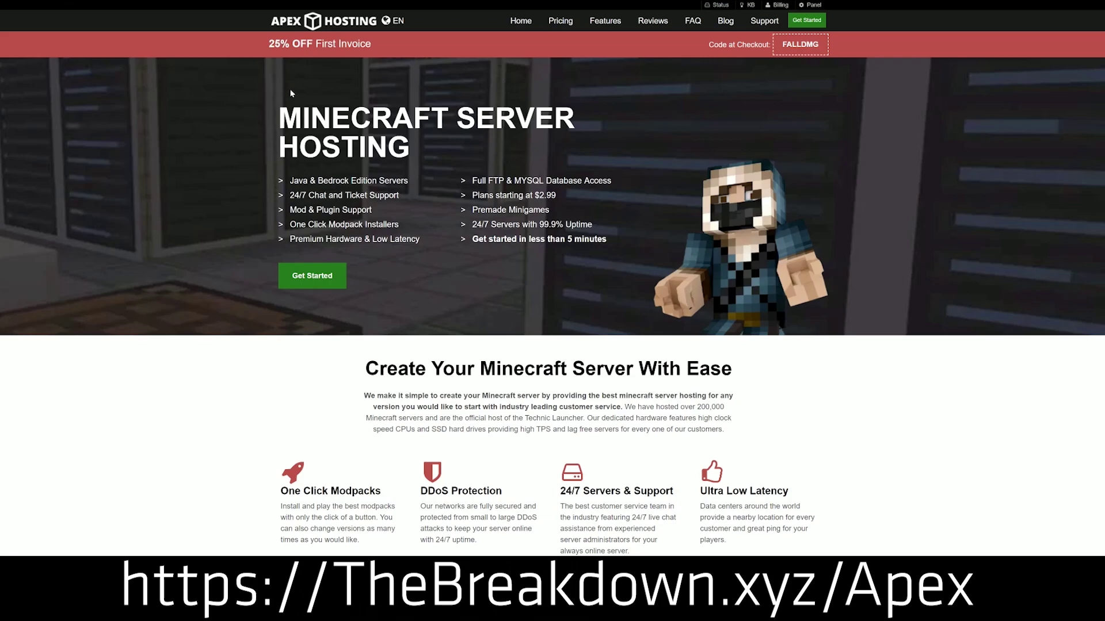
{"action": "scroll", "coordinate": [423, 271], "scroll_direction": "down", "scroll_amount": 3}
{"action": "left_click_drag", "start_coordinate": [279, 259], "coordinate": [677, 262]}
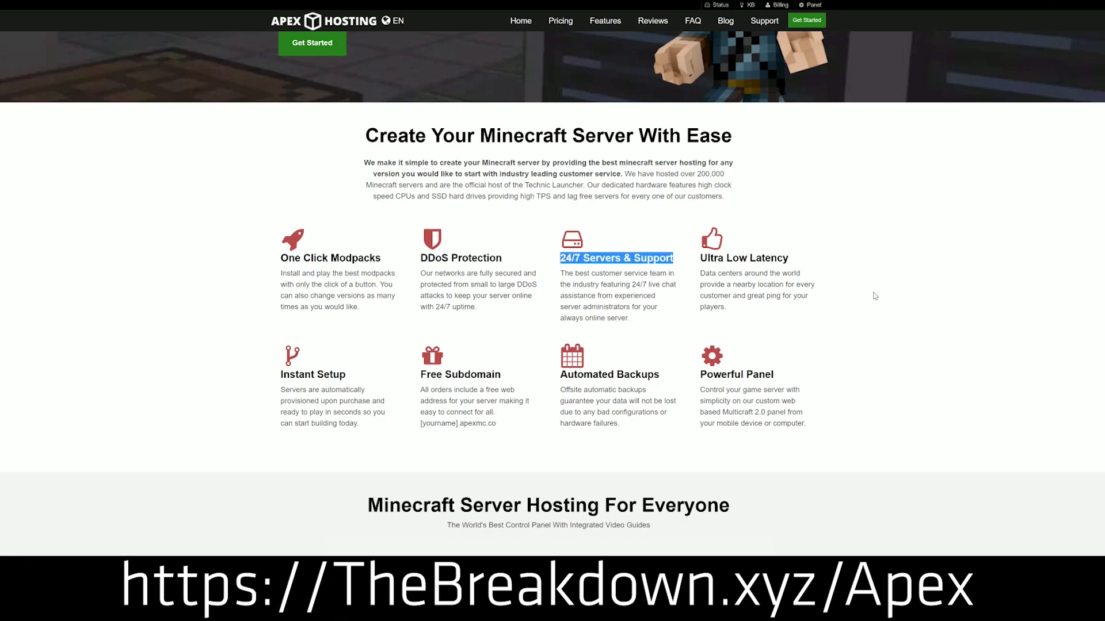
{"action": "left_click_drag", "start_coordinate": [559, 374], "coordinate": [692, 374]}
{"action": "left_click", "coordinate": [533, 378]}
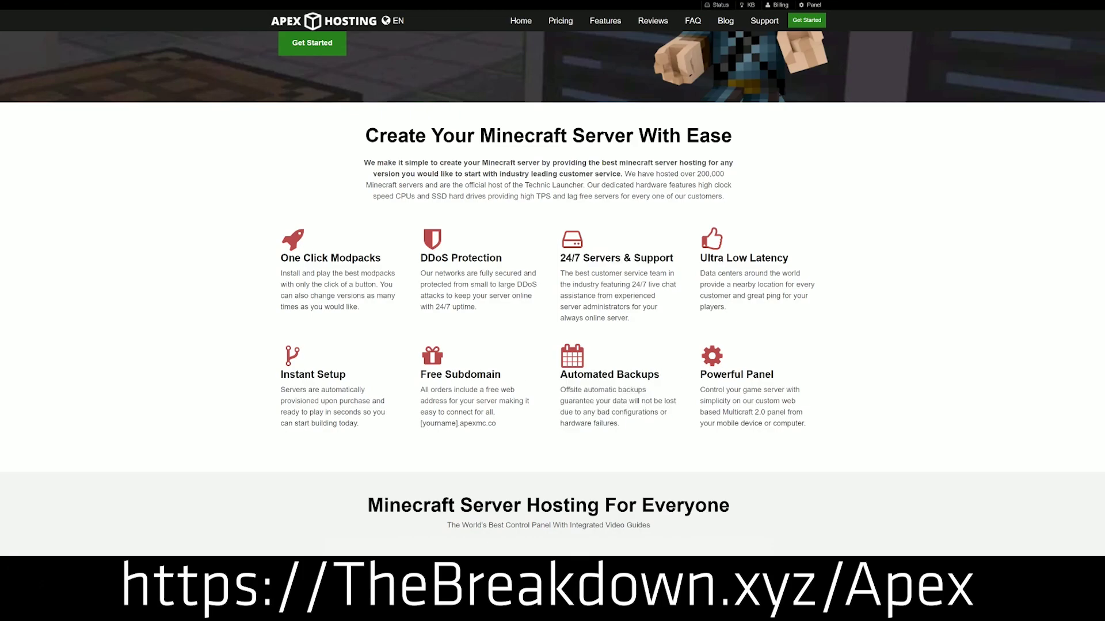
{"action": "left_click_drag", "start_coordinate": [359, 425], "coordinate": [281, 374]}
{"action": "left_click", "coordinate": [280, 375]}
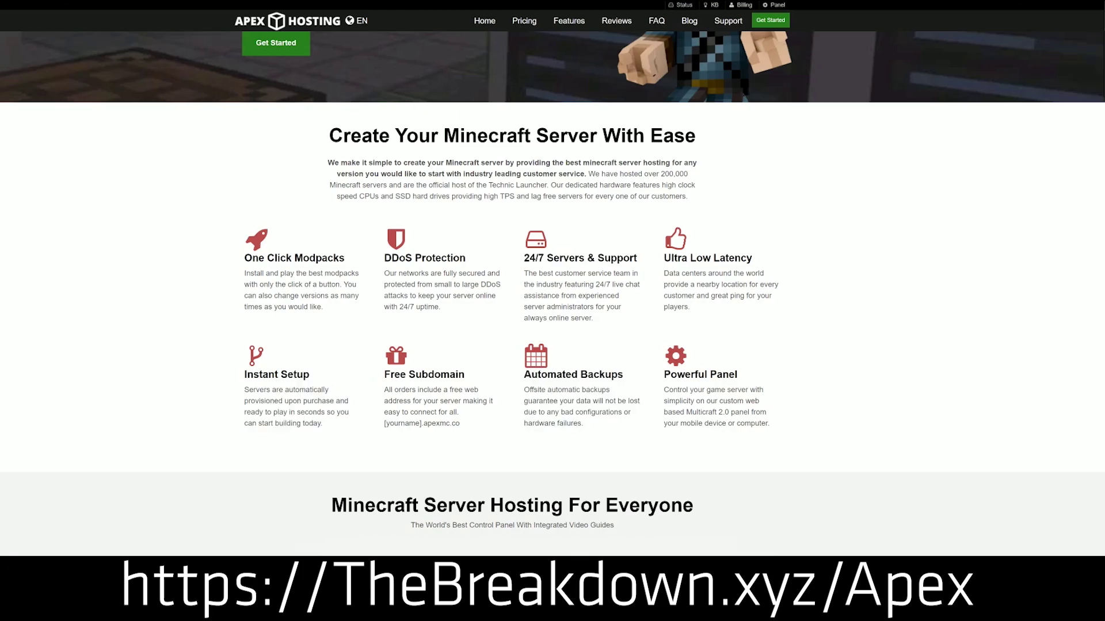
{"action": "scroll", "coordinate": [230, 374], "scroll_direction": "down", "scroll_amount": 8}
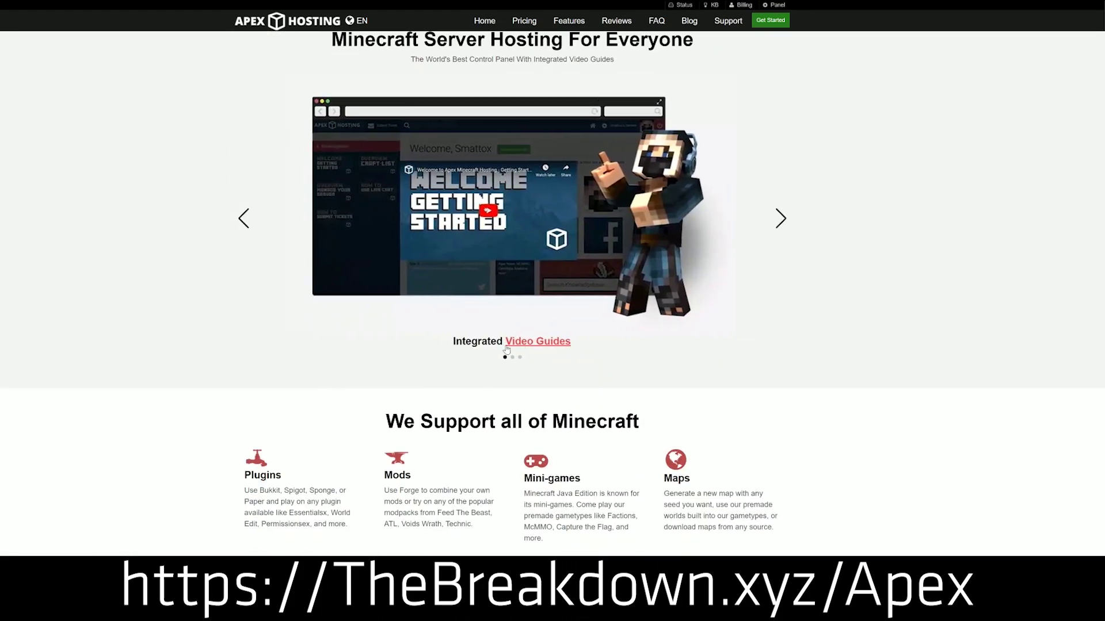
{"action": "scroll", "coordinate": [364, 318], "scroll_direction": "up", "scroll_amount": 1}
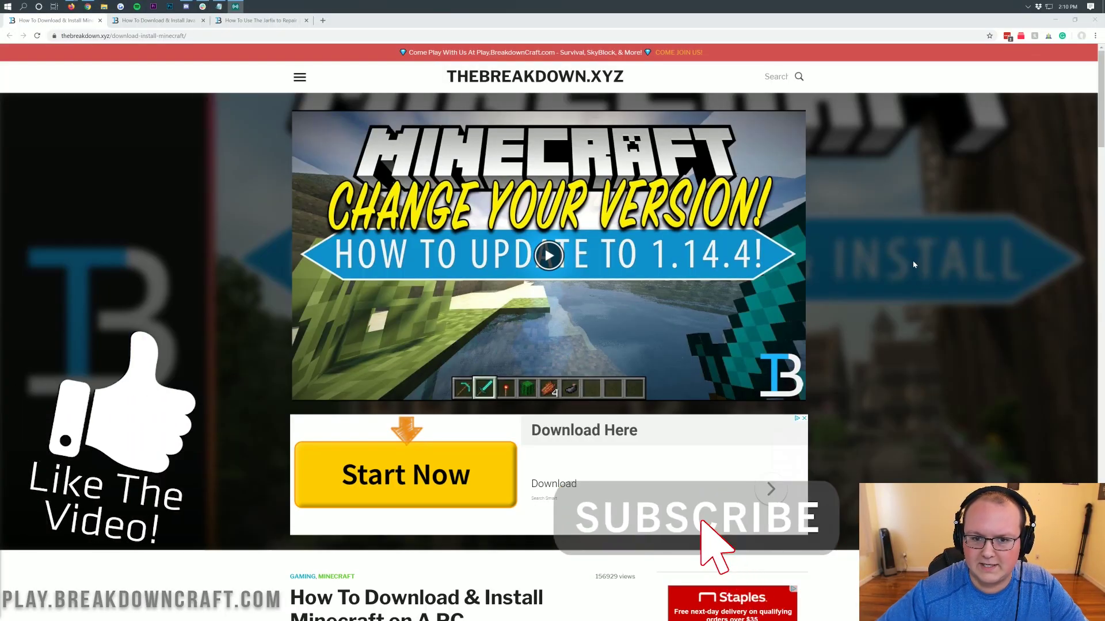
{"action": "scroll", "coordinate": [913, 264], "scroll_direction": "down", "scroll_amount": 1}
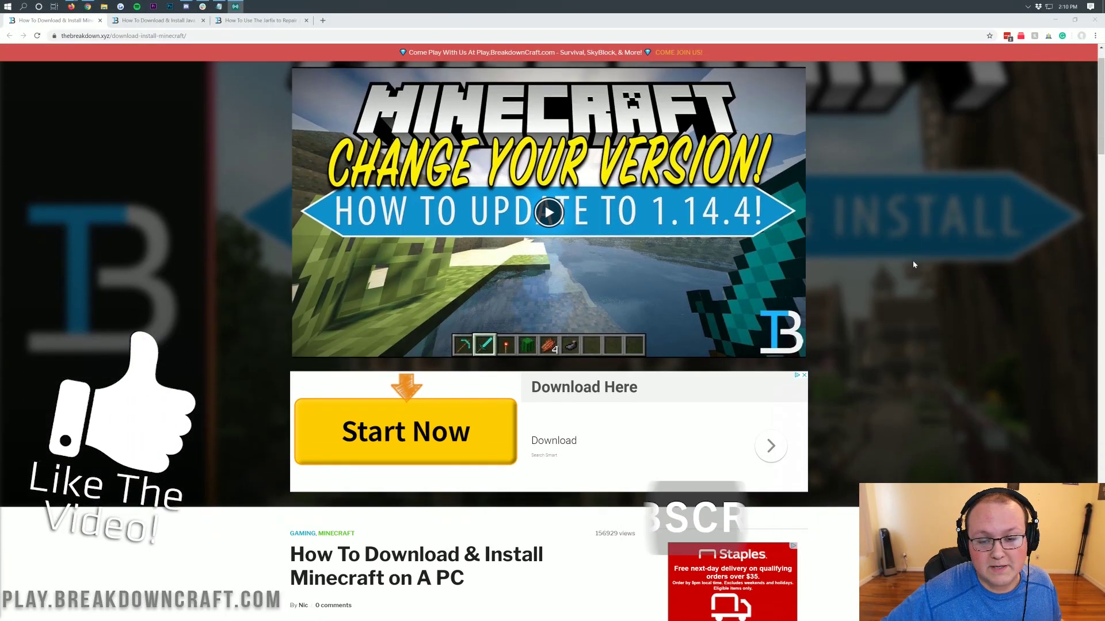
{"action": "scroll", "coordinate": [914, 264], "scroll_direction": "up", "scroll_amount": 1}
- Launch Minecraft Launcher from a Start search for 'minecraft', then return to Chrome's download section
{"action": "left_click", "coordinate": [2, 4]}
{"action": "type", "text": "minecraft"}
{"action": "key", "text": "Return"}
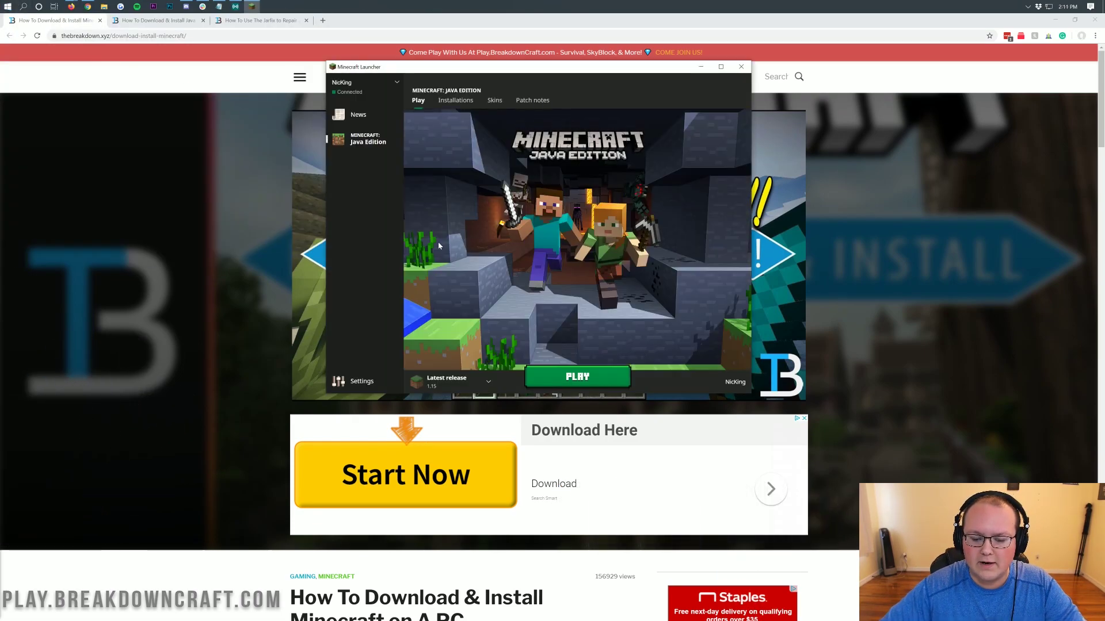
{"action": "left_click", "coordinate": [269, 264]}
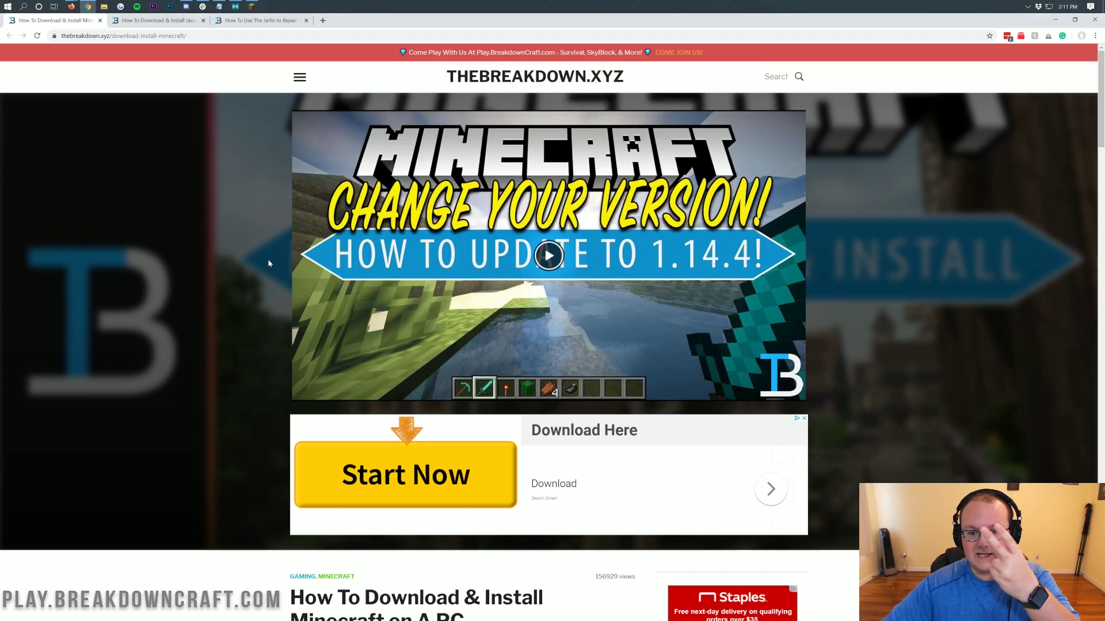
{"action": "scroll", "coordinate": [549, 339], "scroll_direction": "down", "scroll_amount": 10}
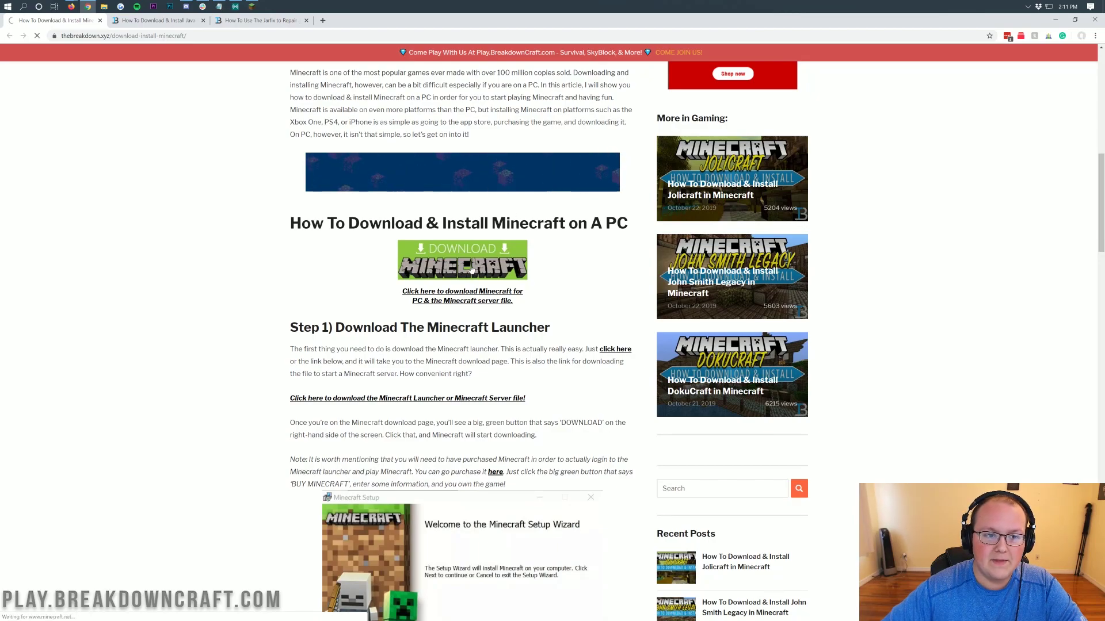
- Open minecraft.net's Java Edition download page from the Download Minecraft image, then minimize Chrome
{"action": "left_click", "coordinate": [471, 268]}
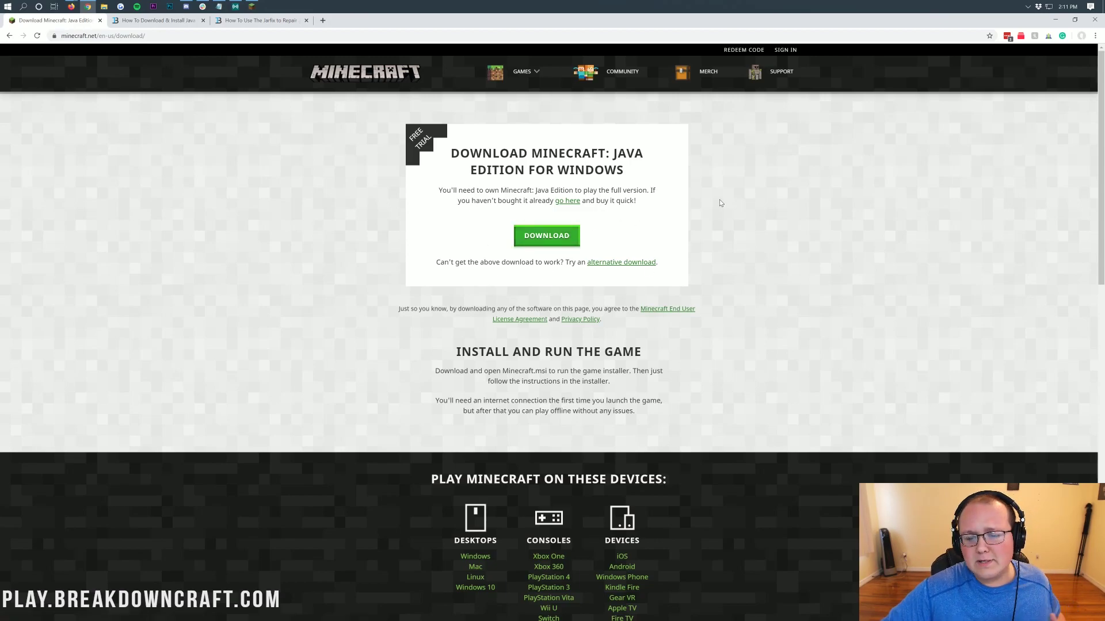
{"action": "left_click", "coordinate": [1057, 19]}
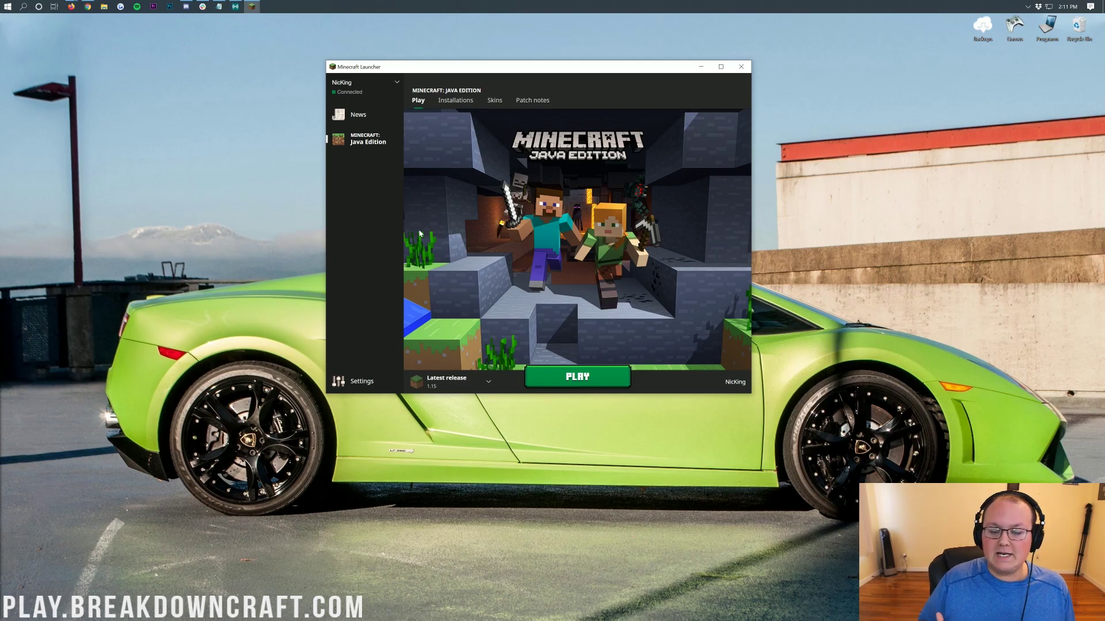
- Keep Latest release 1.15 in the Play version dropdown, then view the installations list
{"action": "left_click", "coordinate": [467, 385]}
{"action": "left_click", "coordinate": [468, 384]}
{"action": "left_click", "coordinate": [469, 384]}
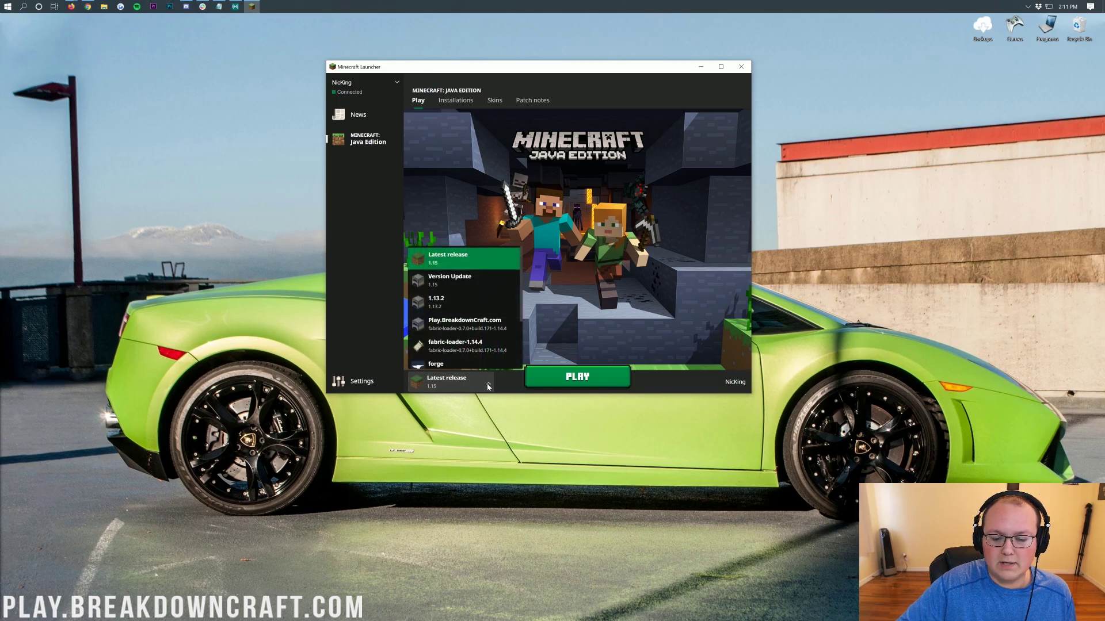
{"action": "left_click", "coordinate": [442, 268]}
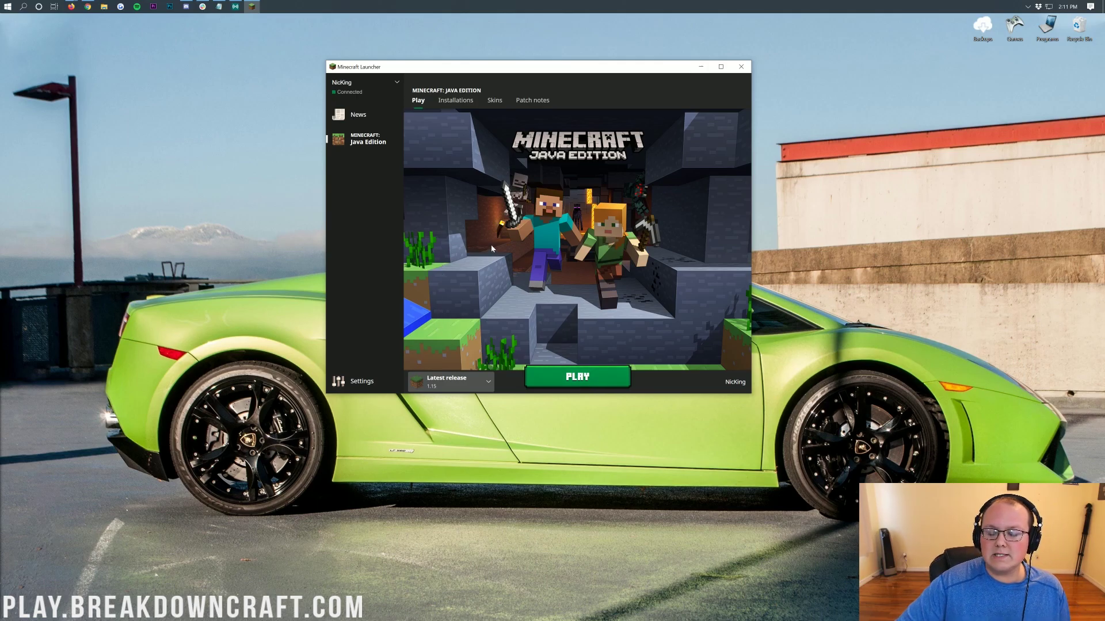
{"action": "left_click", "coordinate": [447, 101]}
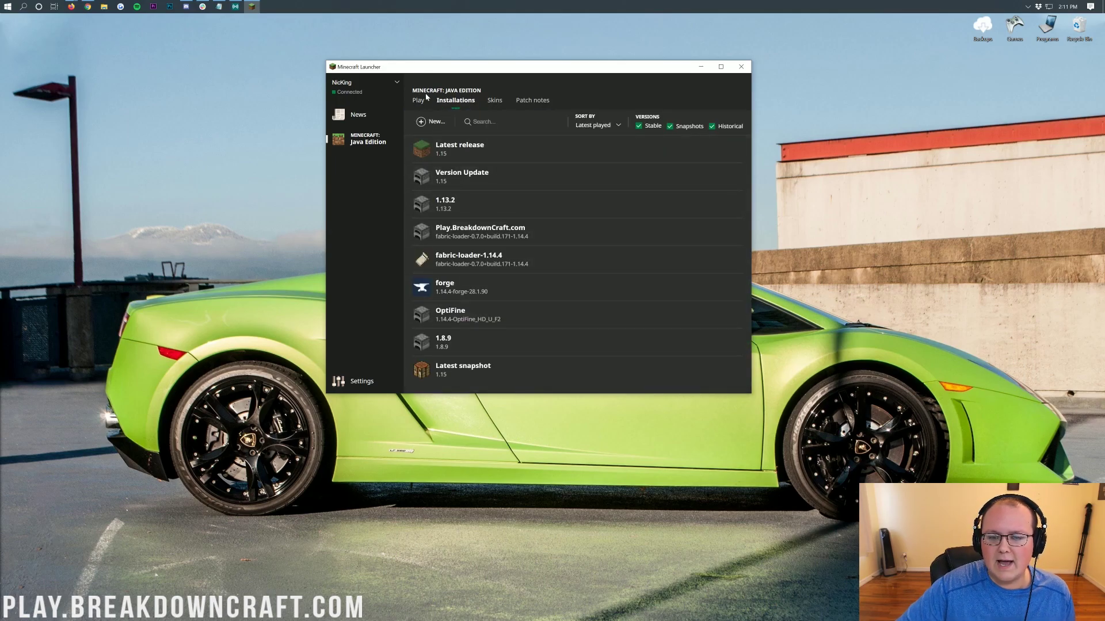
- Delete the Version Update and Play.BreakdownCraft.com installations, confirming each deletion
{"action": "left_click", "coordinate": [418, 101]}
{"action": "left_click", "coordinate": [452, 102]}
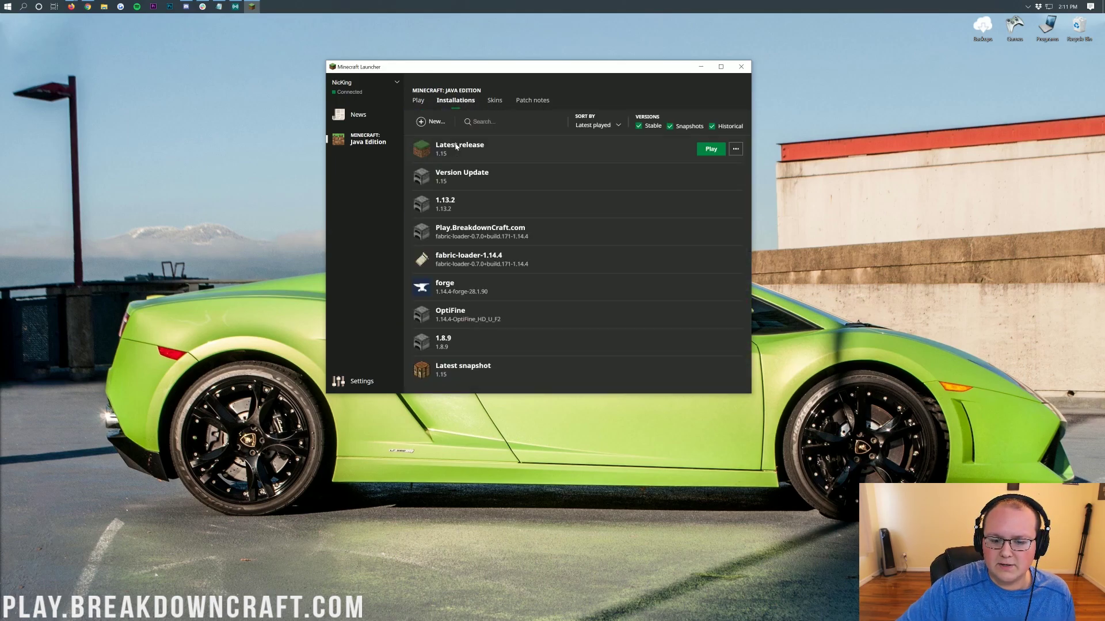
{"action": "left_click", "coordinate": [735, 176]}
{"action": "left_click", "coordinate": [717, 231]}
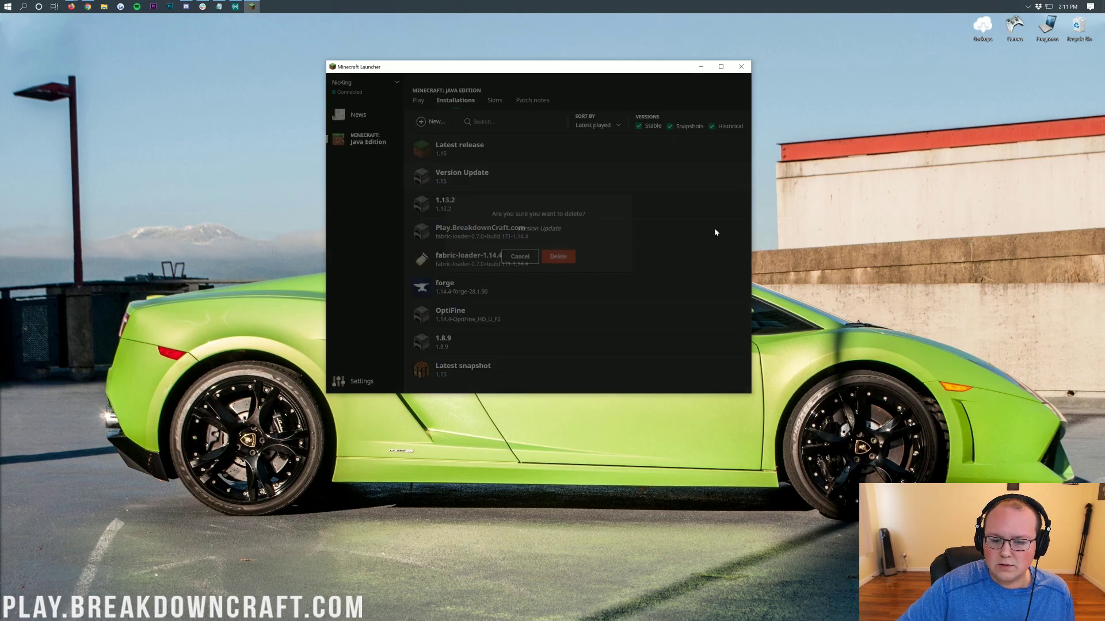
{"action": "left_click", "coordinate": [557, 256]}
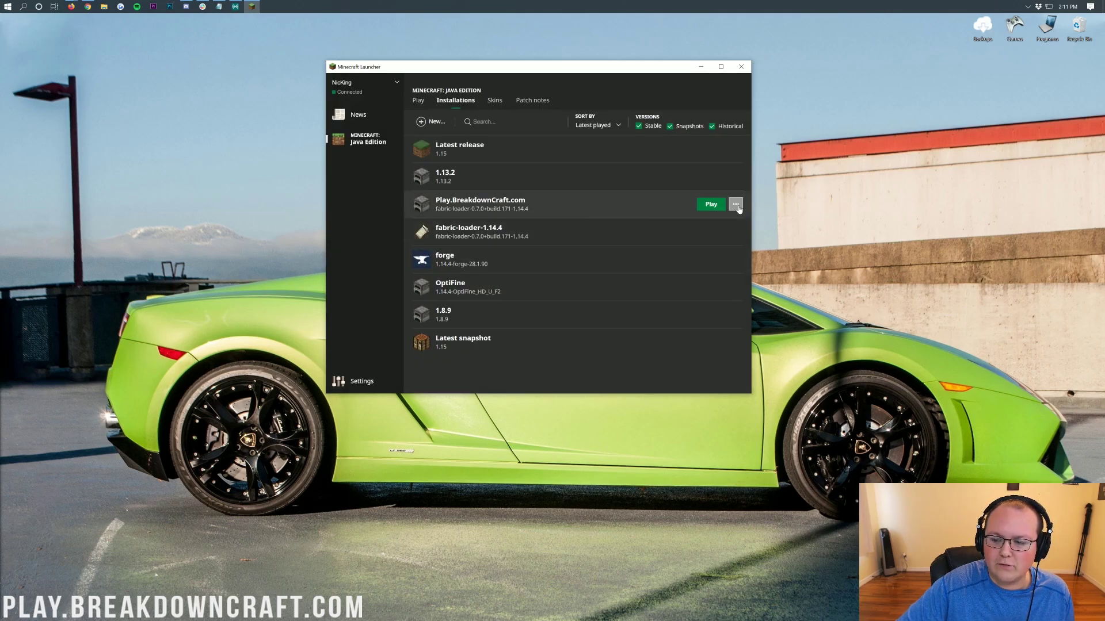
{"action": "left_click", "coordinate": [735, 205]}
{"action": "left_click", "coordinate": [717, 259]}
{"action": "left_click", "coordinate": [557, 254]}
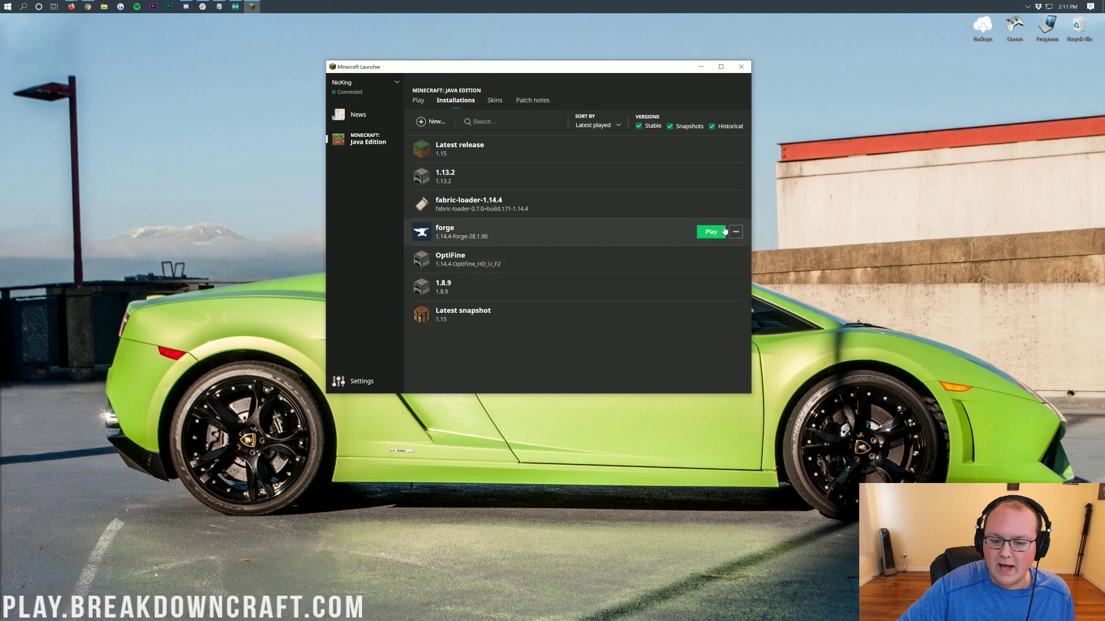
- Delete the fabric-loader-1.14.4, forge and OptiFine installations, confirming each deletion
{"action": "left_click", "coordinate": [735, 204]}
{"action": "left_click", "coordinate": [716, 257]}
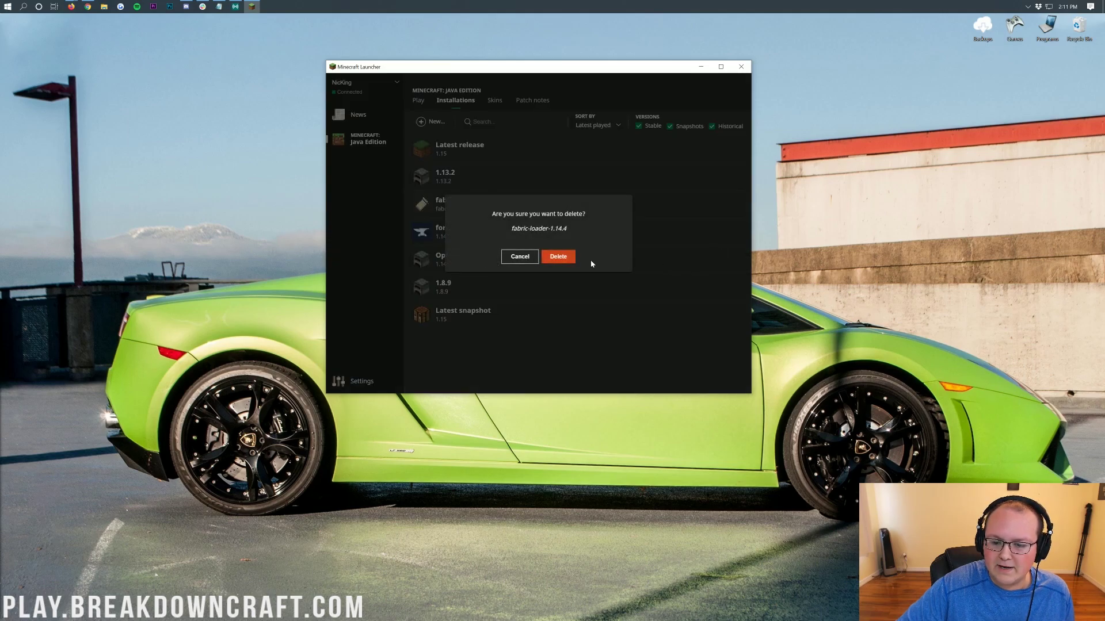
{"action": "left_click", "coordinate": [568, 259]}
{"action": "left_click", "coordinate": [736, 205]}
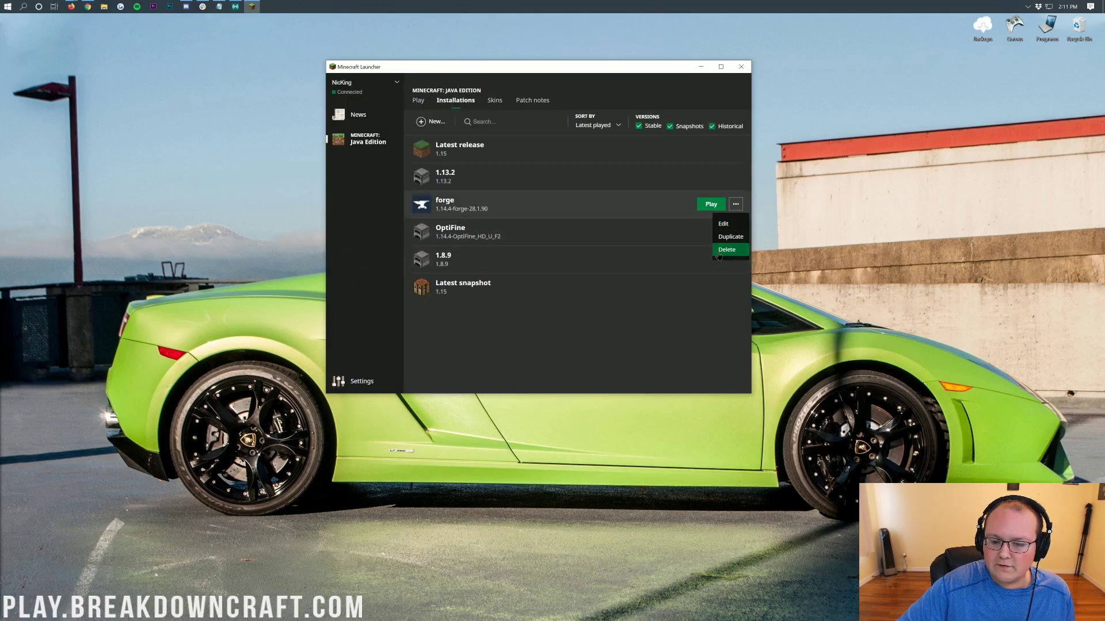
{"action": "left_click", "coordinate": [718, 251]}
{"action": "left_click", "coordinate": [561, 256]}
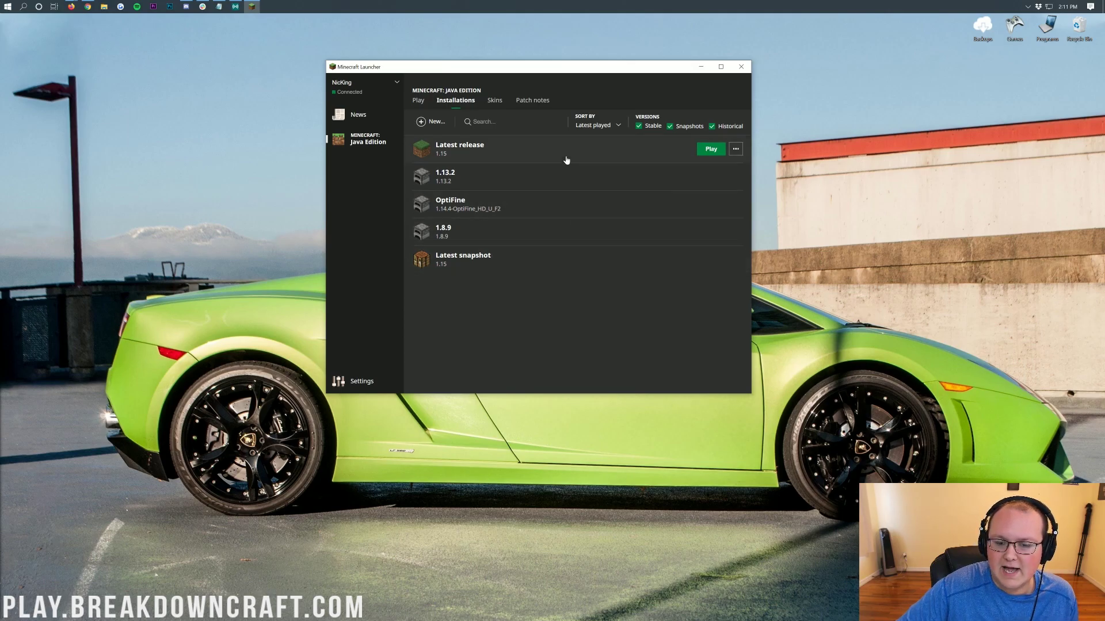
{"action": "left_click", "coordinate": [735, 204]}
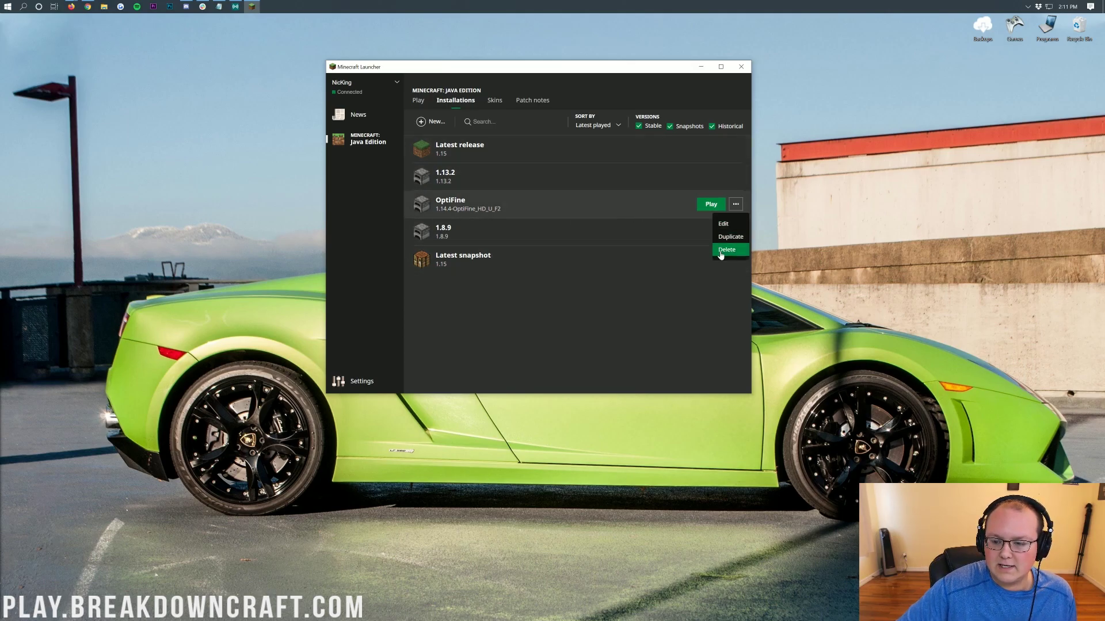
{"action": "left_click", "coordinate": [721, 250]}
{"action": "left_click", "coordinate": [558, 256]}
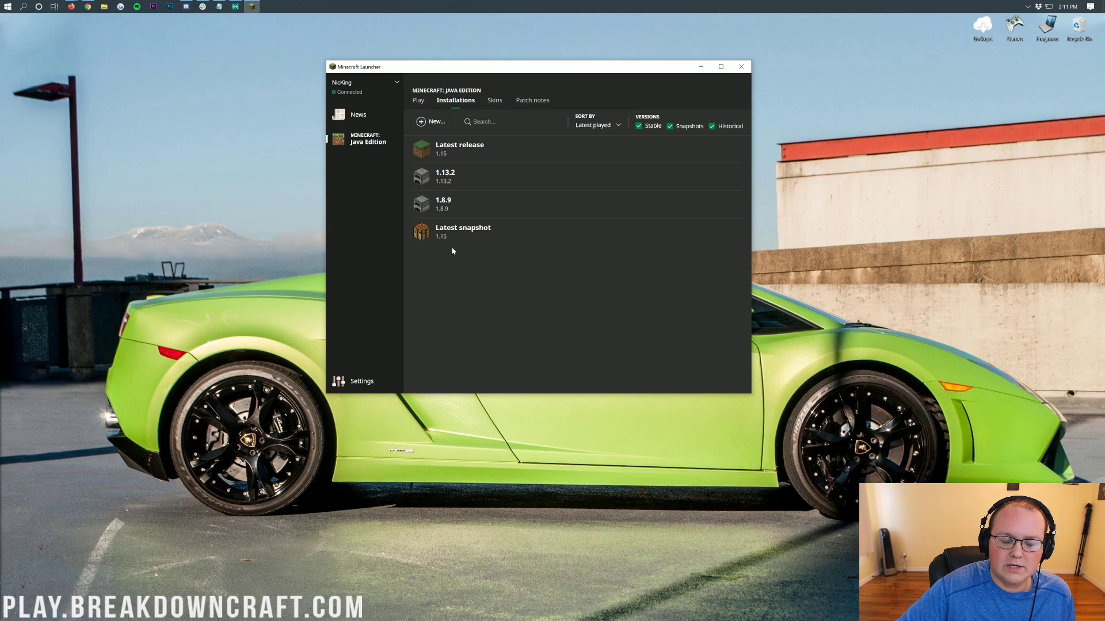
{"action": "left_click", "coordinate": [440, 123]}
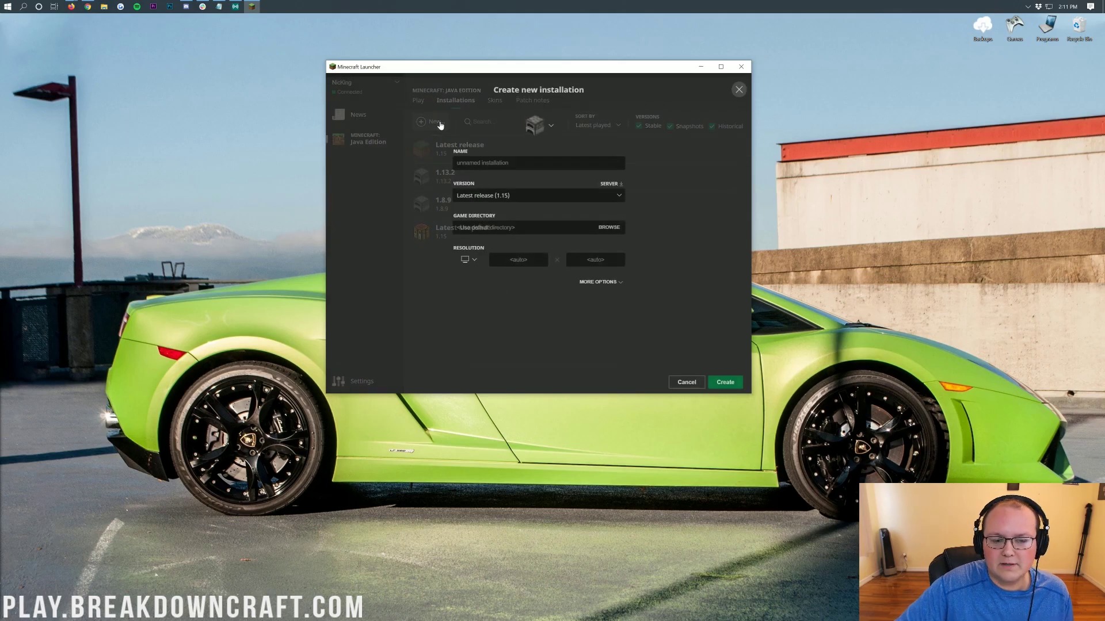
- Enter 'Play.BreakdownCraft.com' as the new installation's name
{"action": "type", "text": "Play.BreakdownCraft.com"}
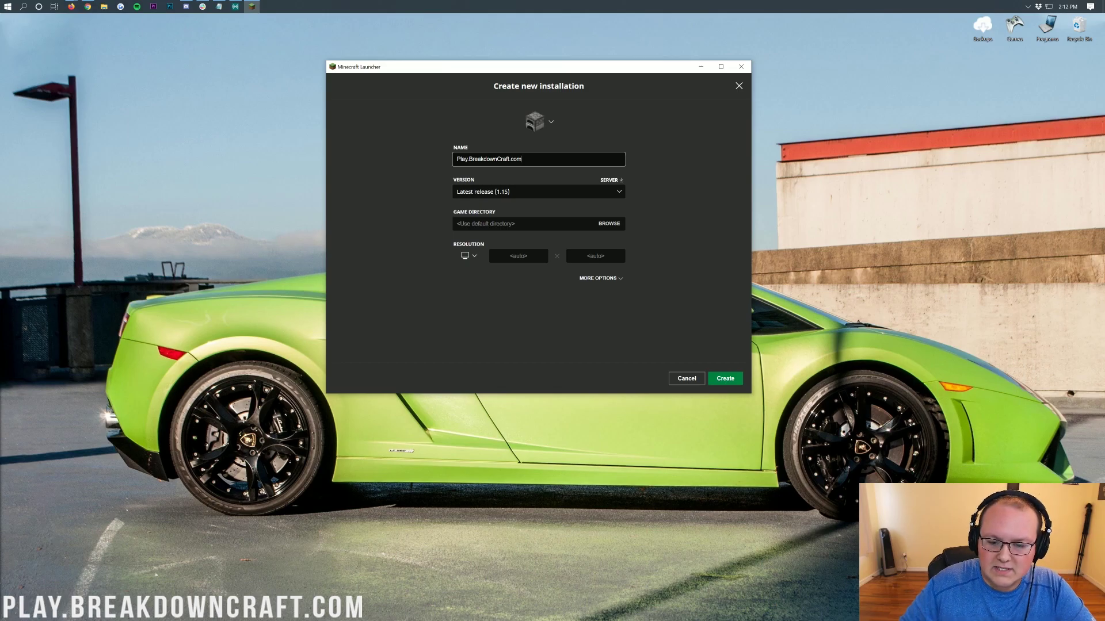
{"action": "left_click_drag", "start_coordinate": [521, 158], "coordinate": [428, 166]}
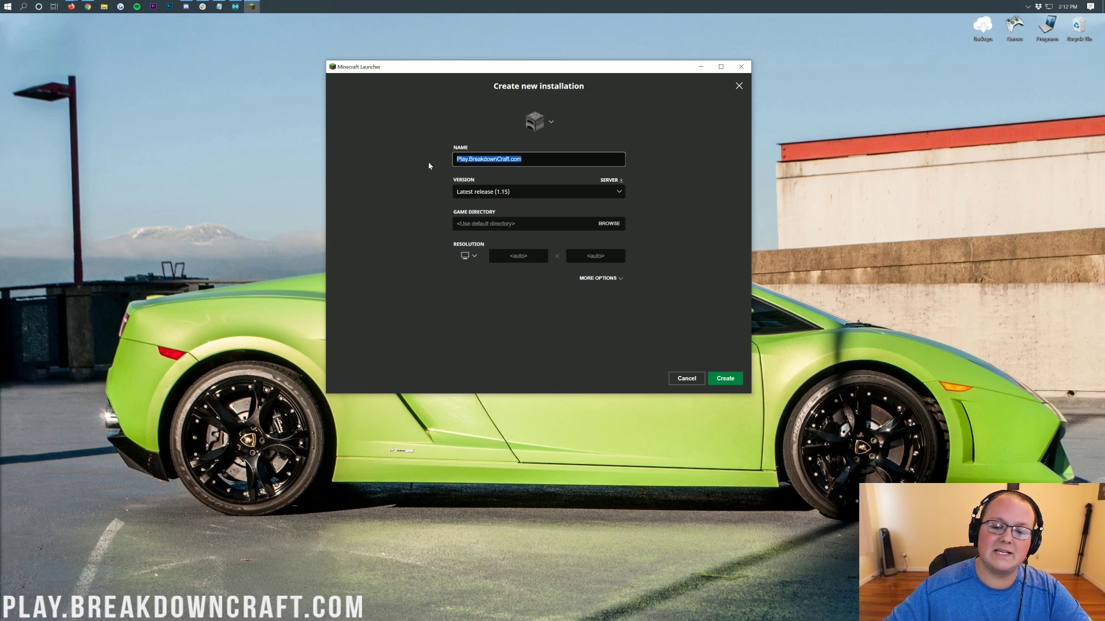
- Choose version release 1.15, set resolution 1920 × 1080, and create the installation
{"action": "left_click", "coordinate": [463, 192]}
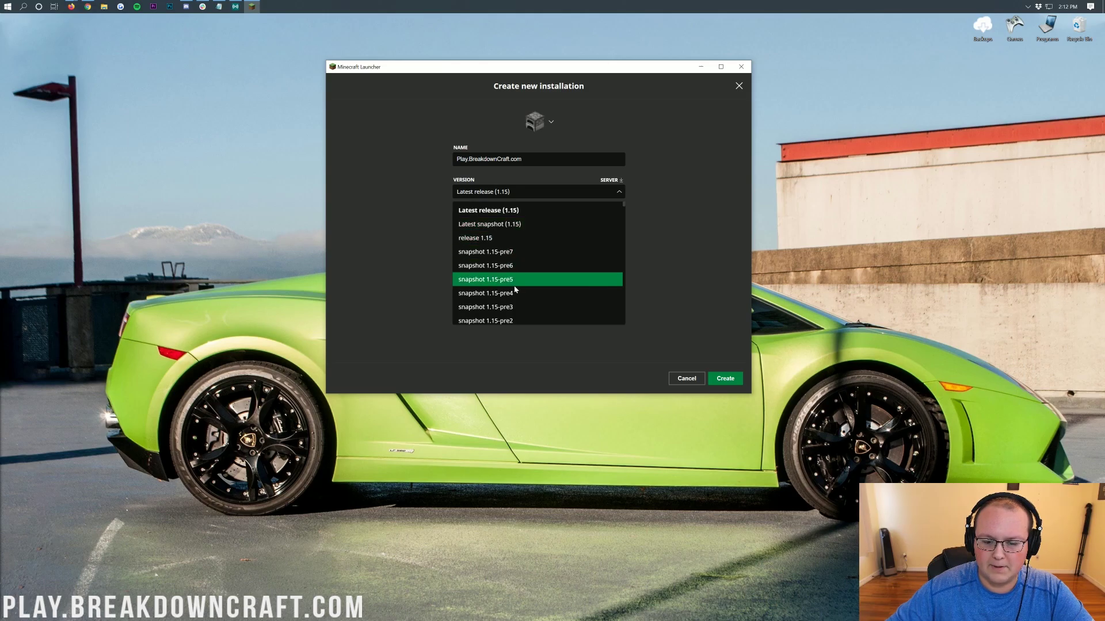
{"action": "left_click", "coordinate": [545, 279]}
{"action": "left_click", "coordinate": [485, 196]}
{"action": "scroll", "coordinate": [501, 242], "scroll_direction": "down", "scroll_amount": 5}
{"action": "scroll", "coordinate": [502, 244], "scroll_direction": "up", "scroll_amount": 5}
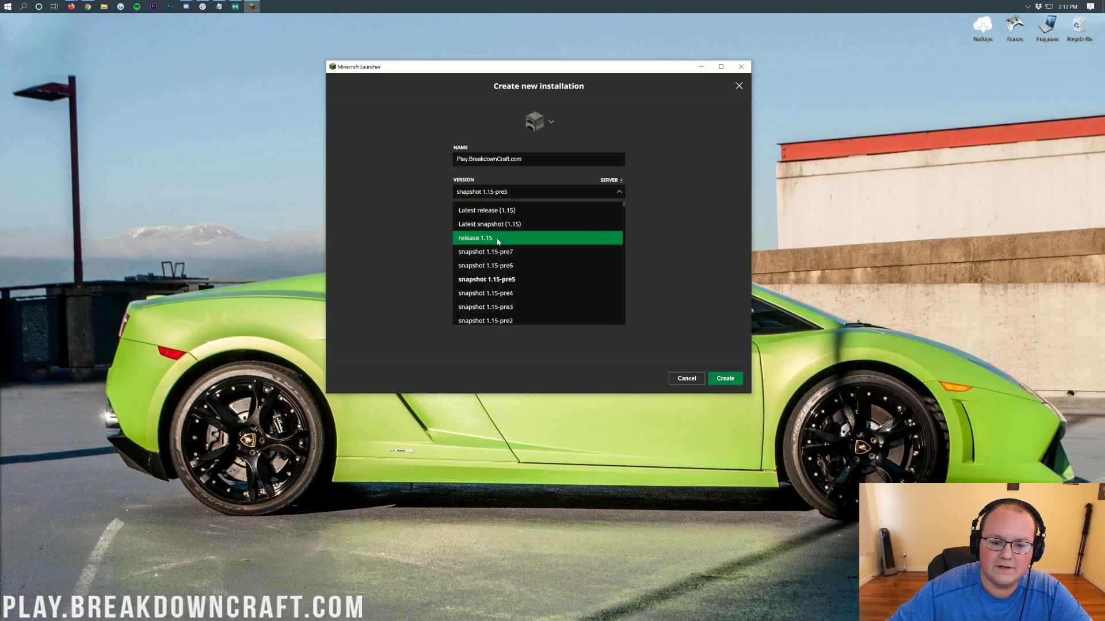
{"action": "left_click", "coordinate": [499, 240]}
{"action": "left_click", "coordinate": [518, 256]}
{"action": "type", "text": "12"}
{"action": "type", "text": "20"}
{"action": "key", "text": "Tab"}
{"action": "type", "text": "10"}
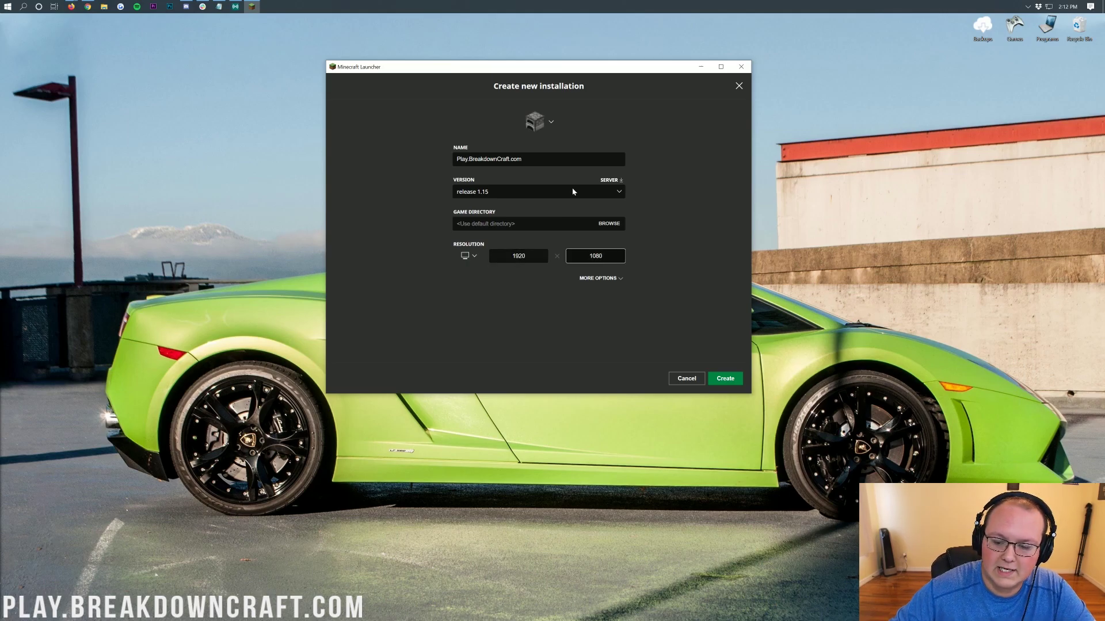
{"action": "left_click", "coordinate": [726, 379]}
- Launch Minecraft 1.15 using the Play.BreakdownCraft.com installation's Play button
{"action": "mouse_move", "coordinate": [547, 256]}
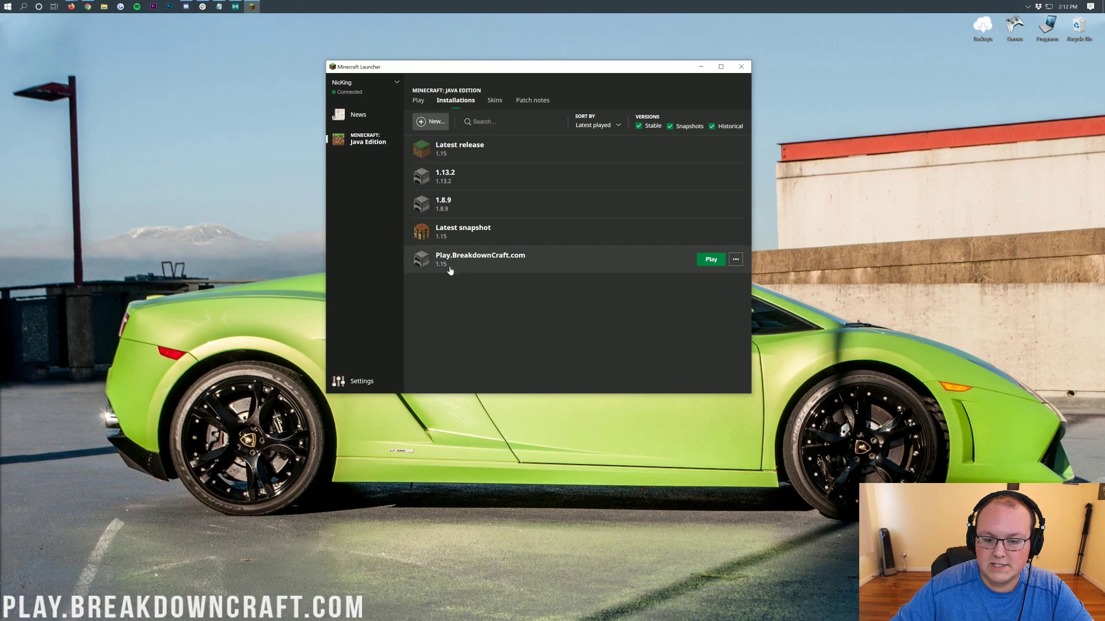
{"action": "left_click", "coordinate": [712, 259]}
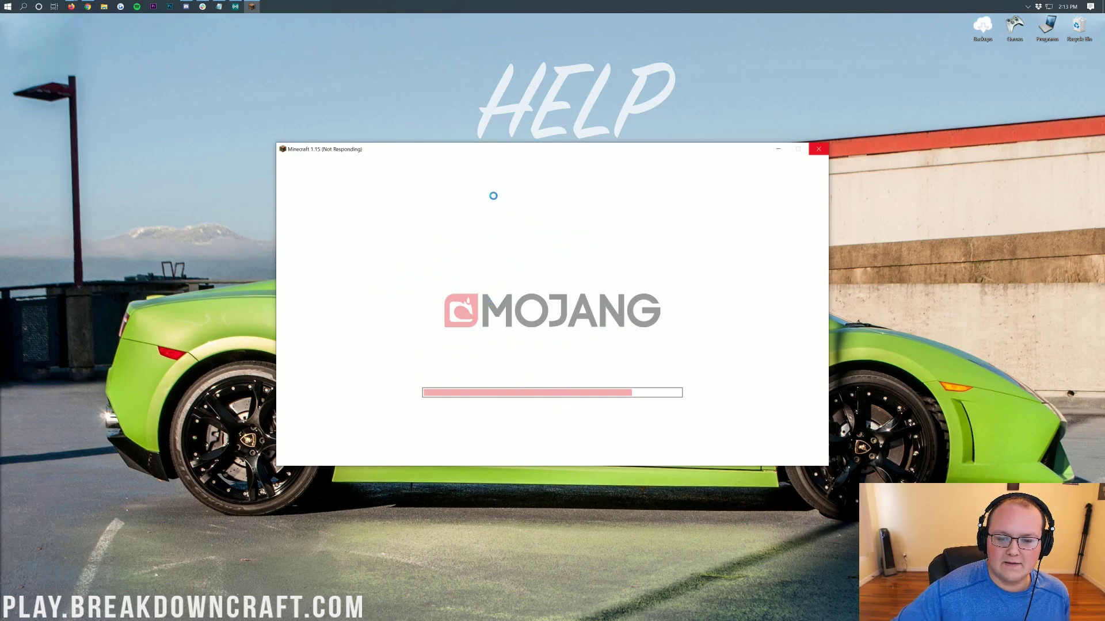
{"action": "left_click_drag", "start_coordinate": [433, 155], "coordinate": [432, 152]}
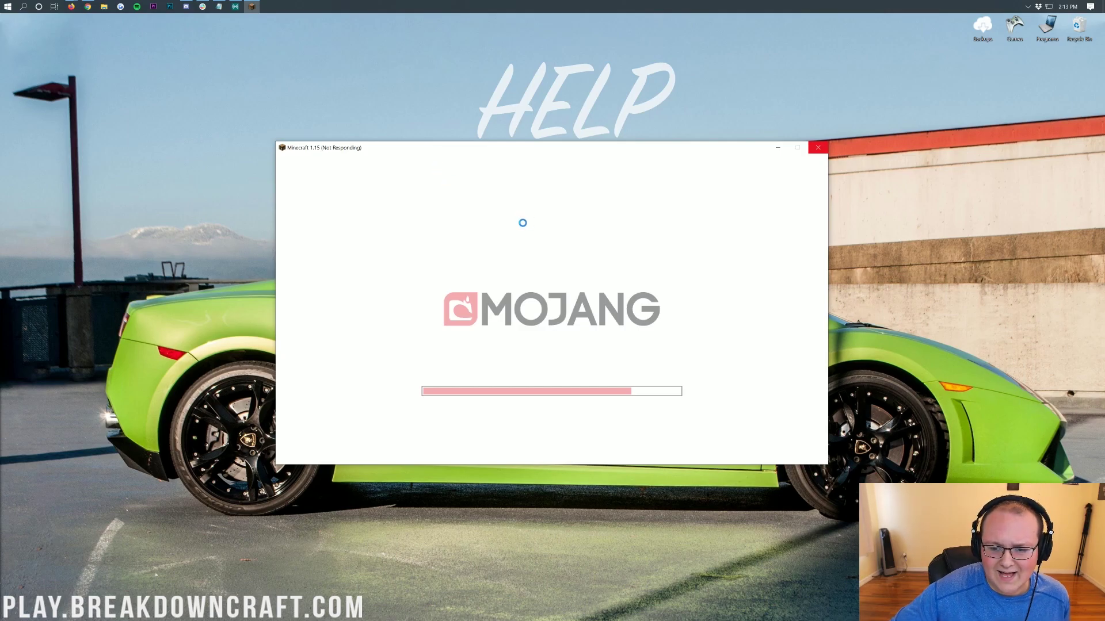
- Force-close the unresponsive Minecraft window and dismiss the Game crashed dialog
{"action": "left_click", "coordinate": [818, 149]}
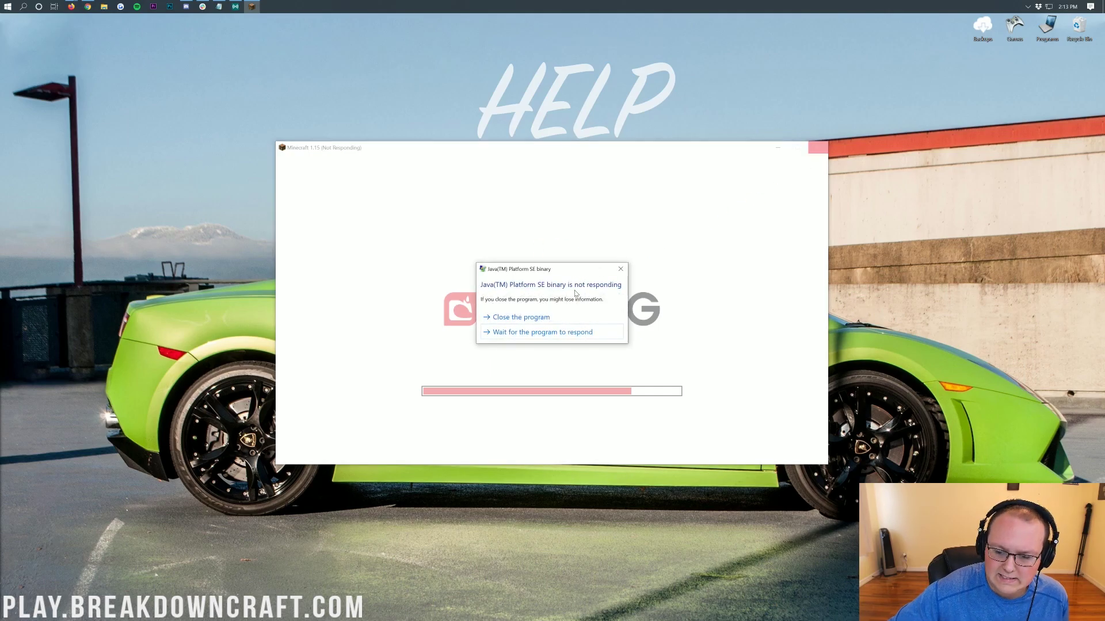
{"action": "left_click", "coordinate": [516, 319]}
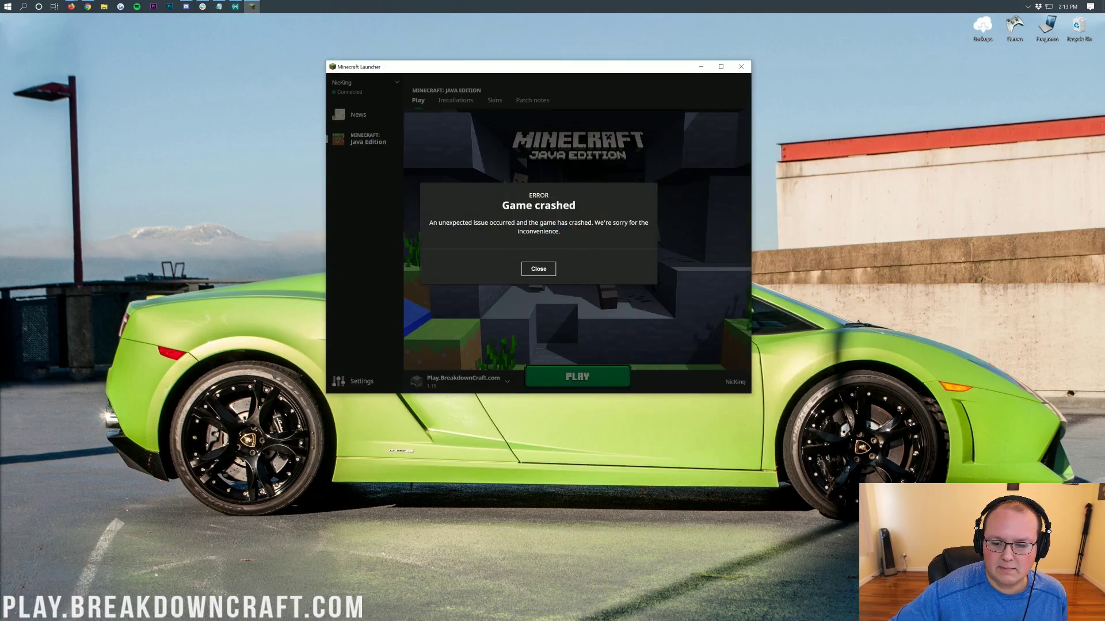
{"action": "left_click", "coordinate": [550, 268]}
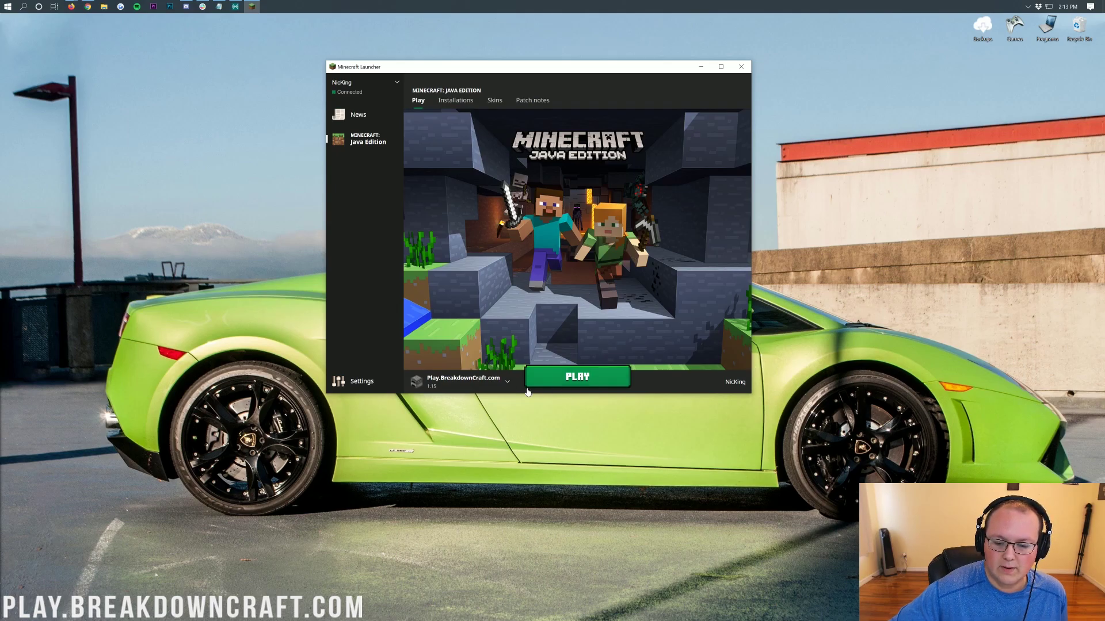
{"action": "left_click", "coordinate": [460, 382]}
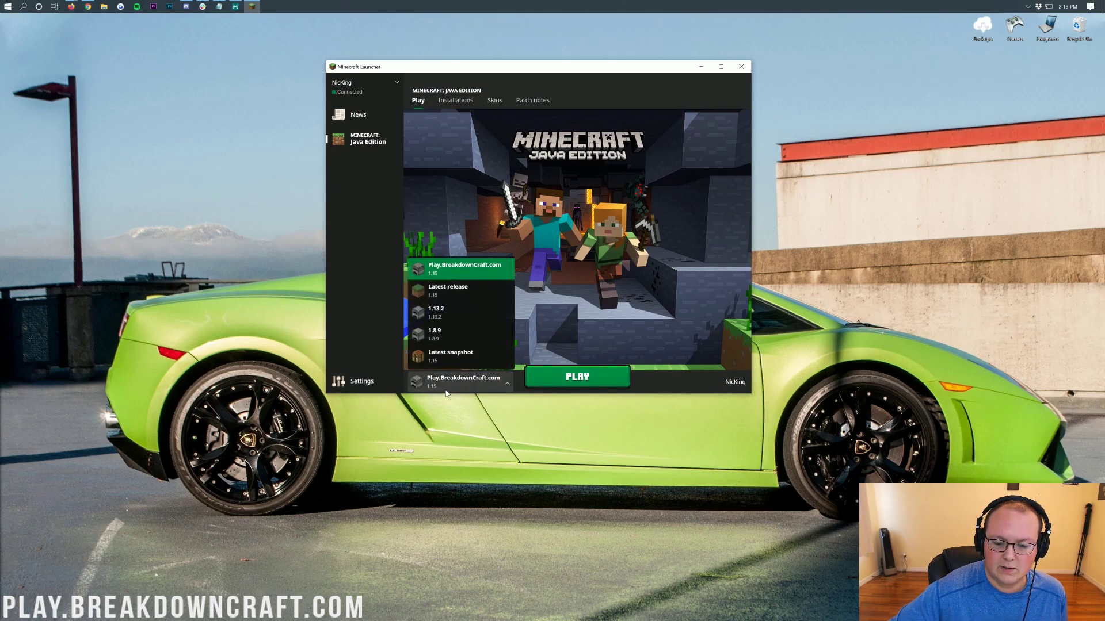
- Select Play.BreakdownCraft.com in the installation selector and press PLAY again
{"action": "left_click", "coordinate": [436, 279]}
{"action": "left_click", "coordinate": [577, 376]}
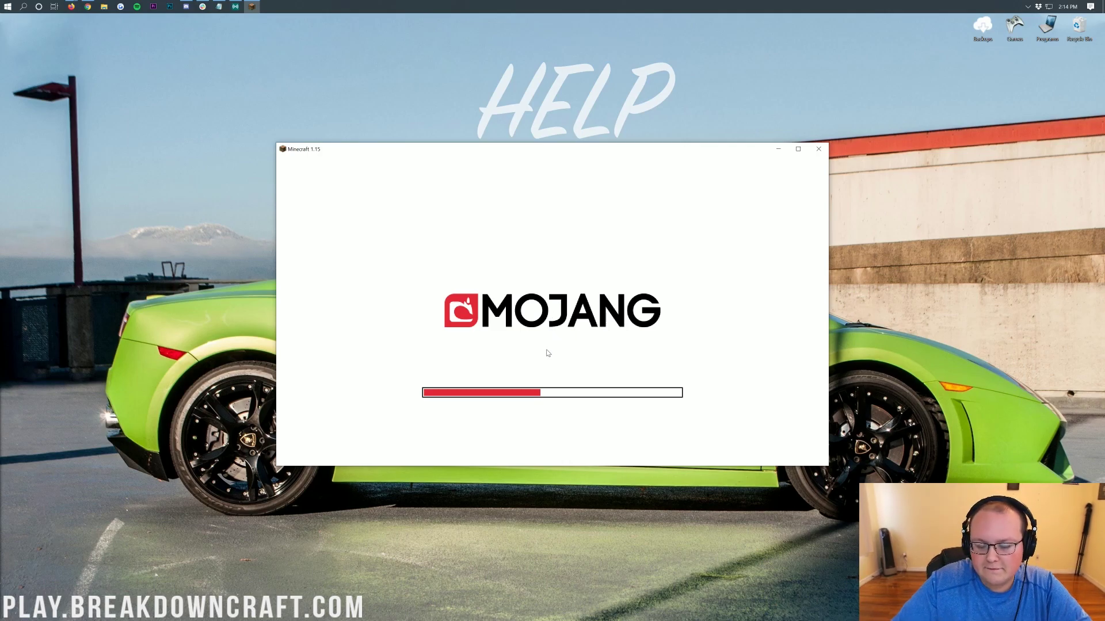
- Force-close the hung Minecraft window, dismiss the crash dialog, and return to Installations
{"action": "left_click", "coordinate": [818, 151]}
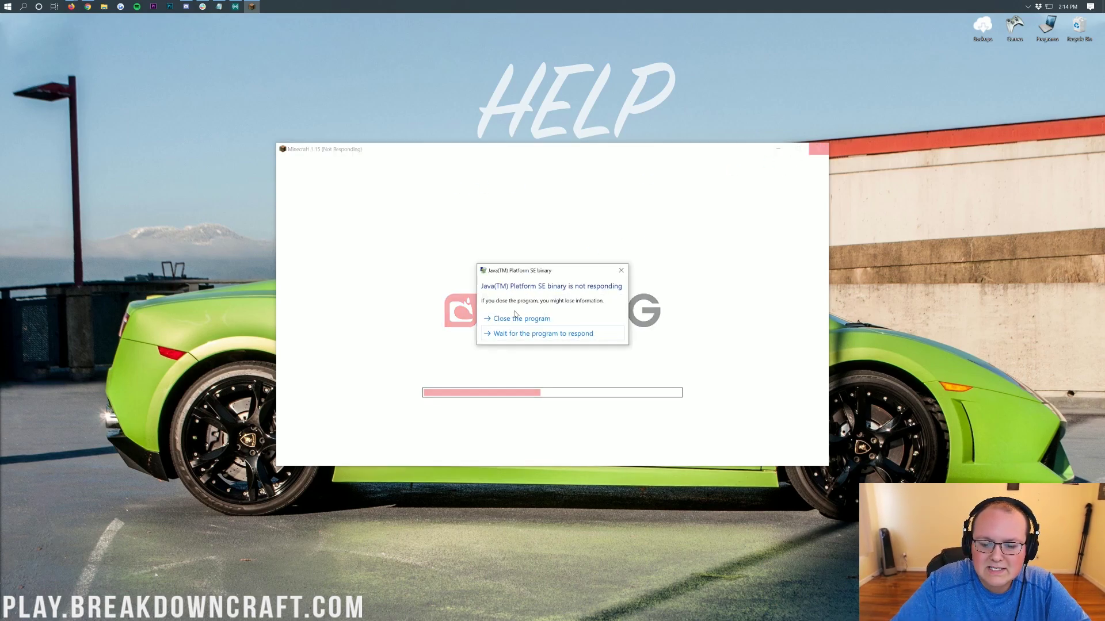
{"action": "left_click", "coordinate": [516, 318]}
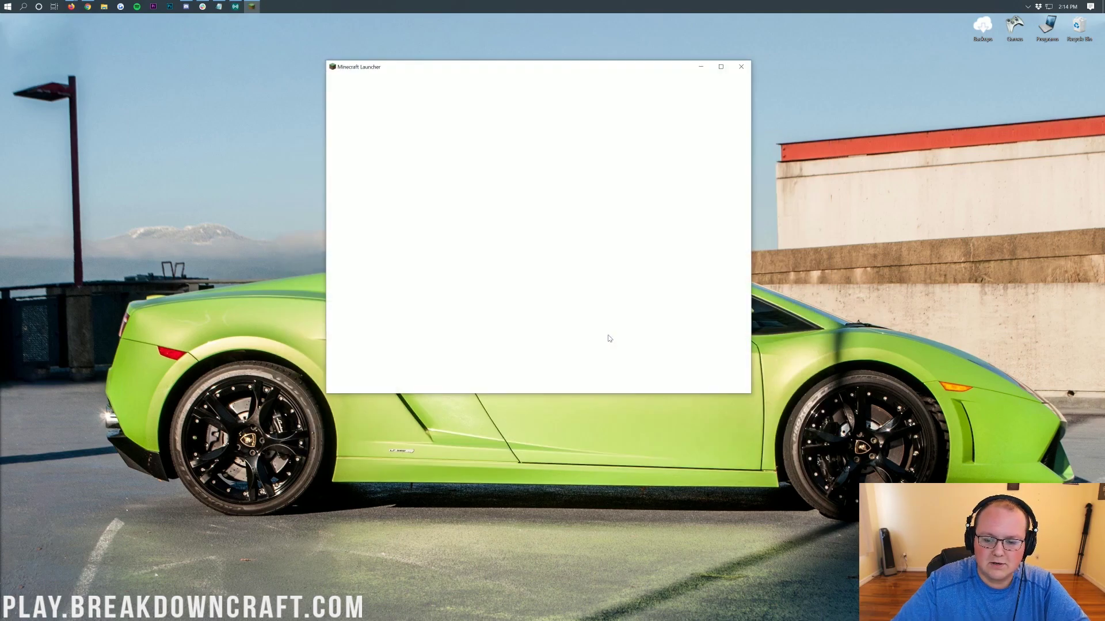
{"action": "left_click", "coordinate": [537, 267]}
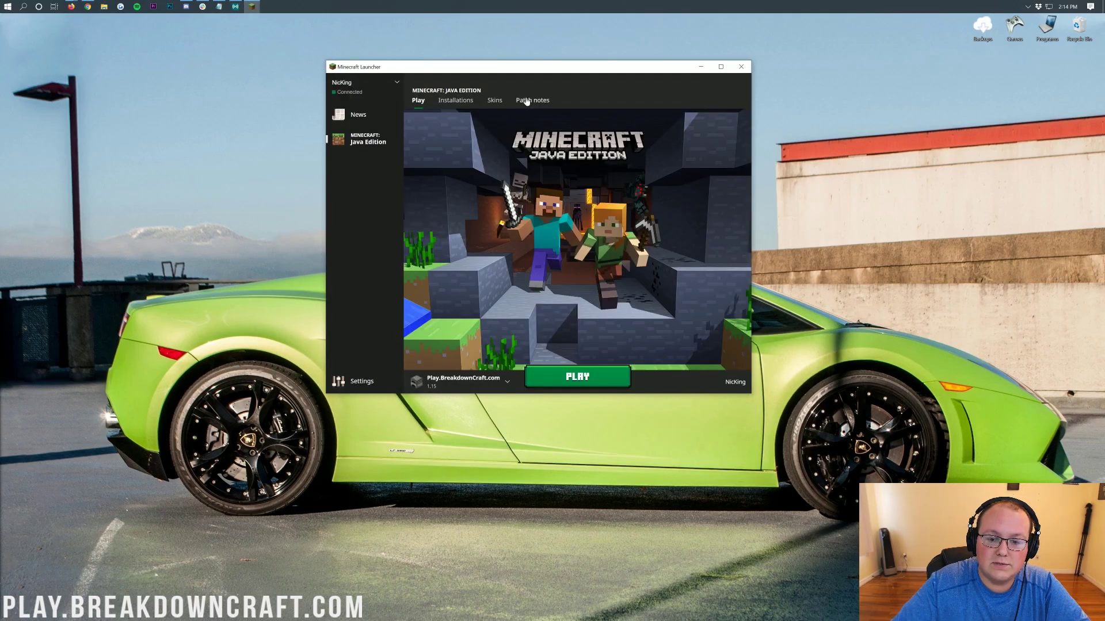
{"action": "left_click", "coordinate": [445, 104]}
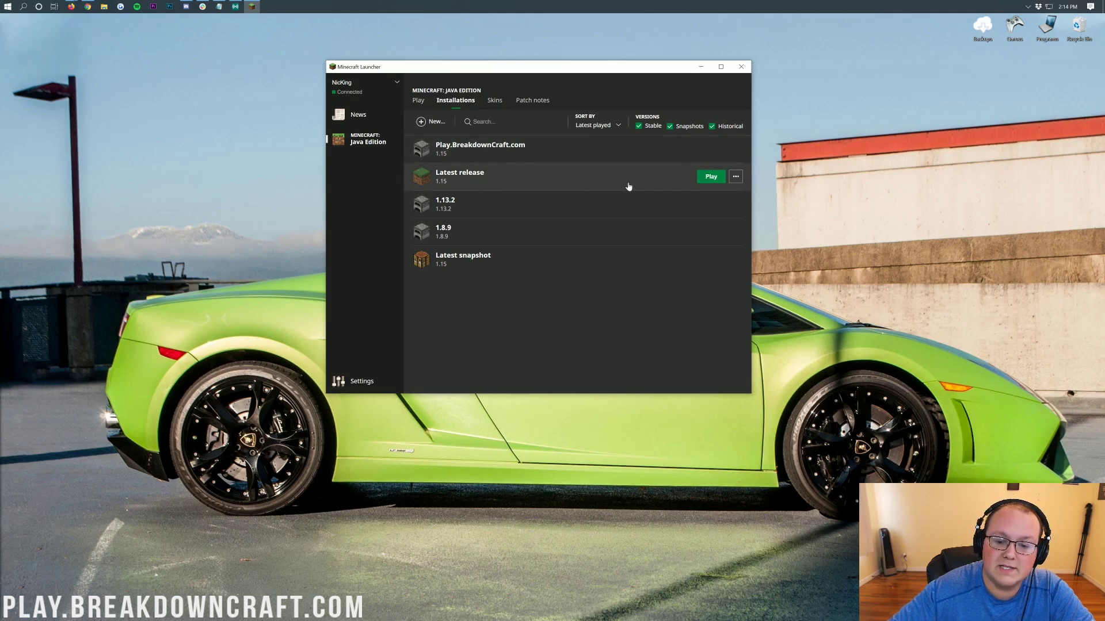
- Change the Play.BreakdownCraft.com JVM argument from -Xmx2G to -Xmx4G, save, then launch it
{"action": "left_click", "coordinate": [740, 150]}
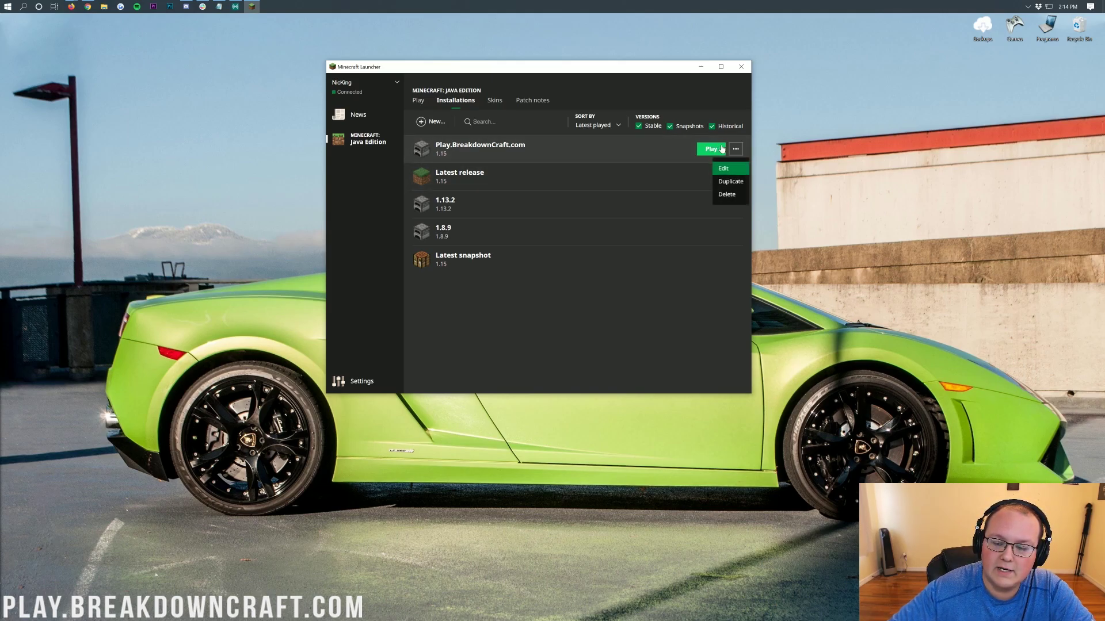
{"action": "left_click", "coordinate": [737, 169]}
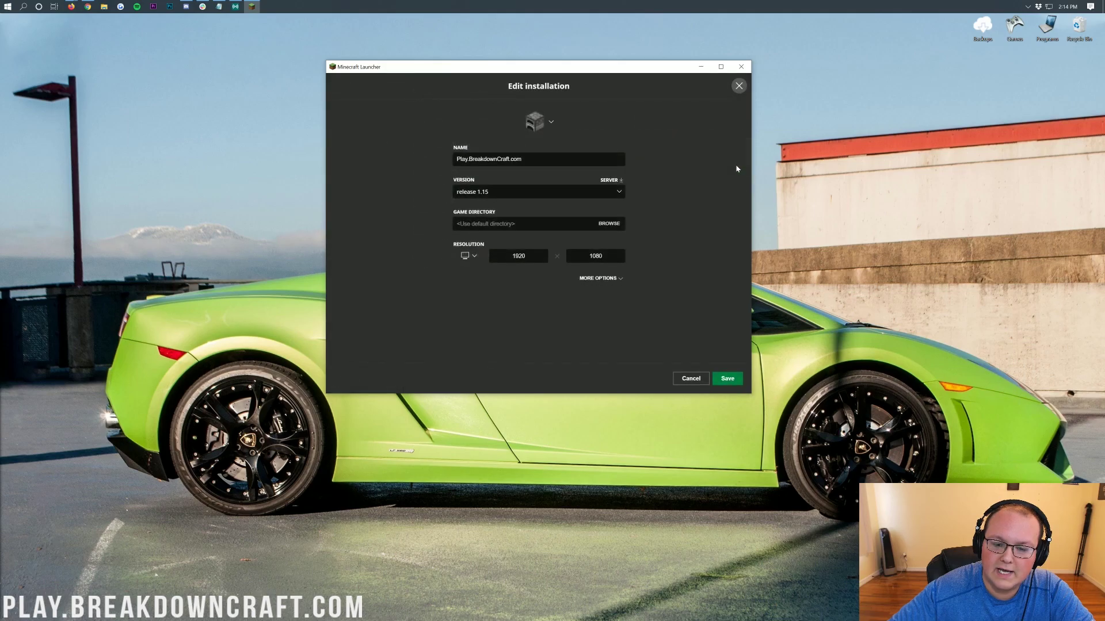
{"action": "left_click", "coordinate": [595, 278]}
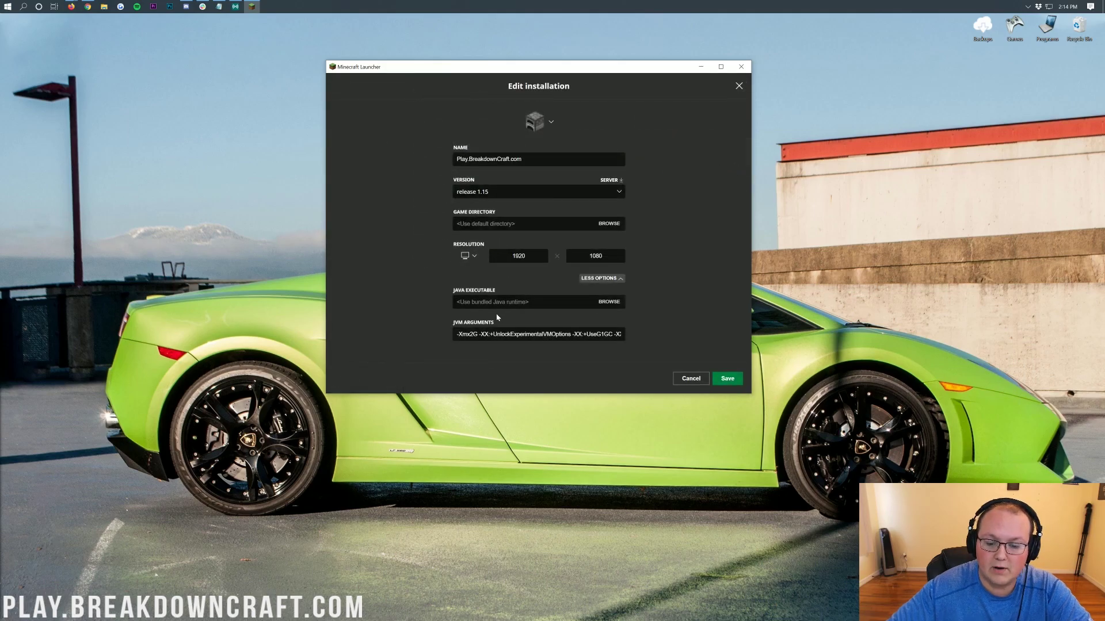
{"action": "left_click", "coordinate": [462, 334]}
{"action": "key", "text": "BackSpace"}
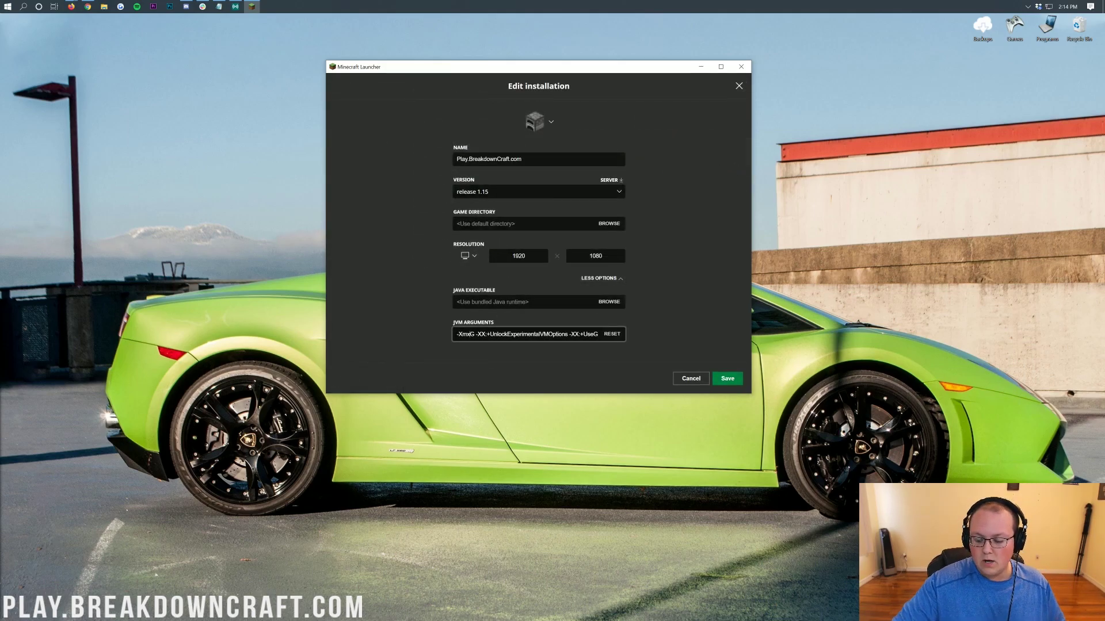
{"action": "type", "text": "4"}
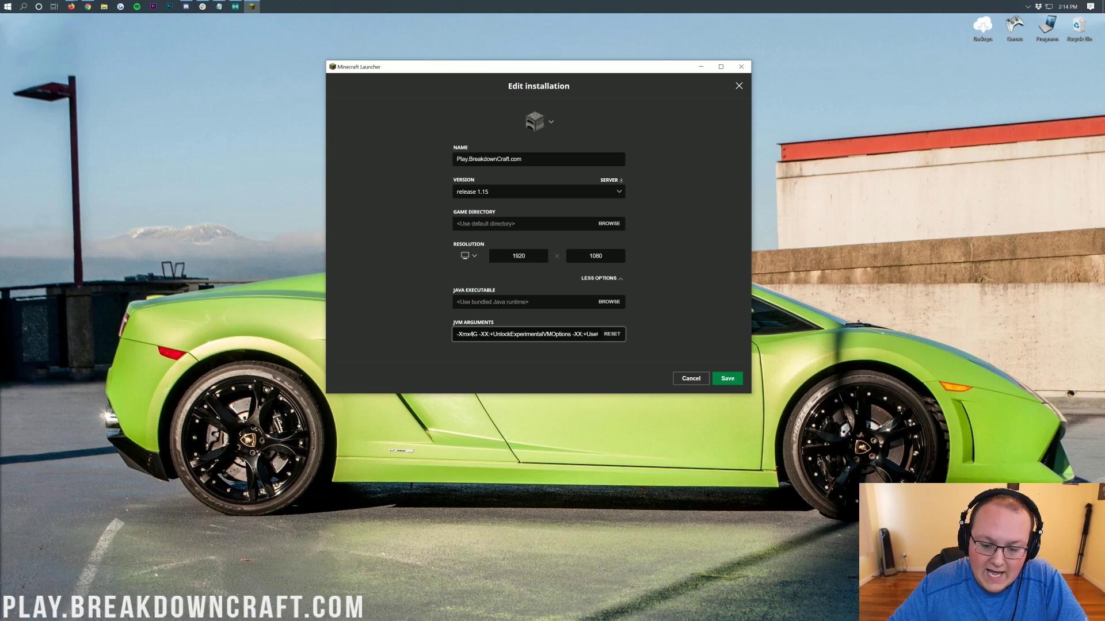
{"action": "left_click", "coordinate": [727, 377]}
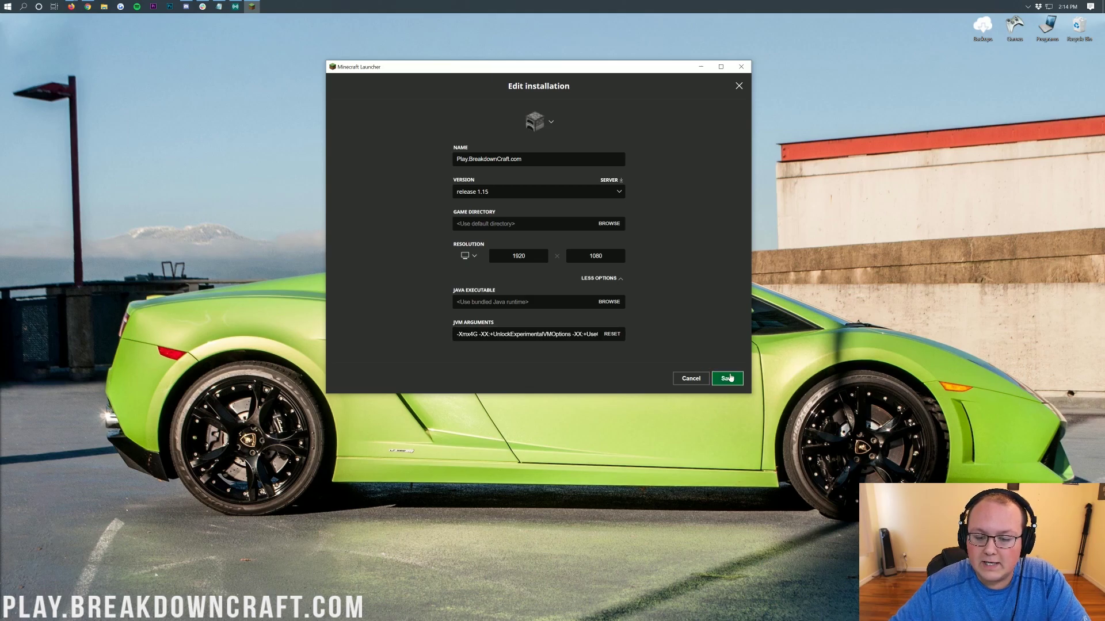
{"action": "left_click", "coordinate": [706, 150]}
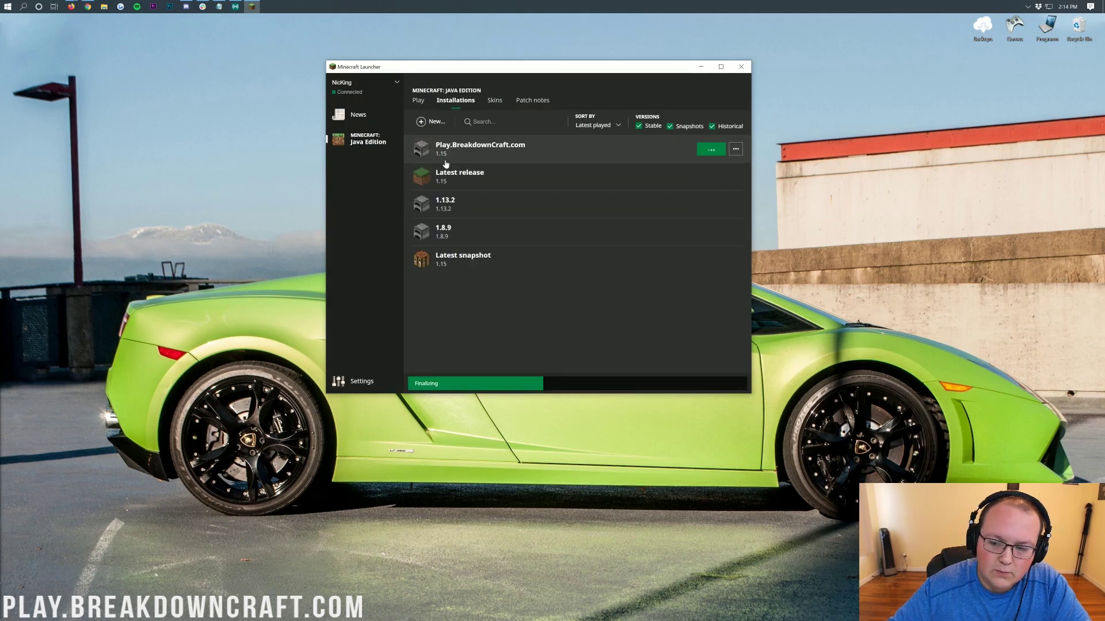